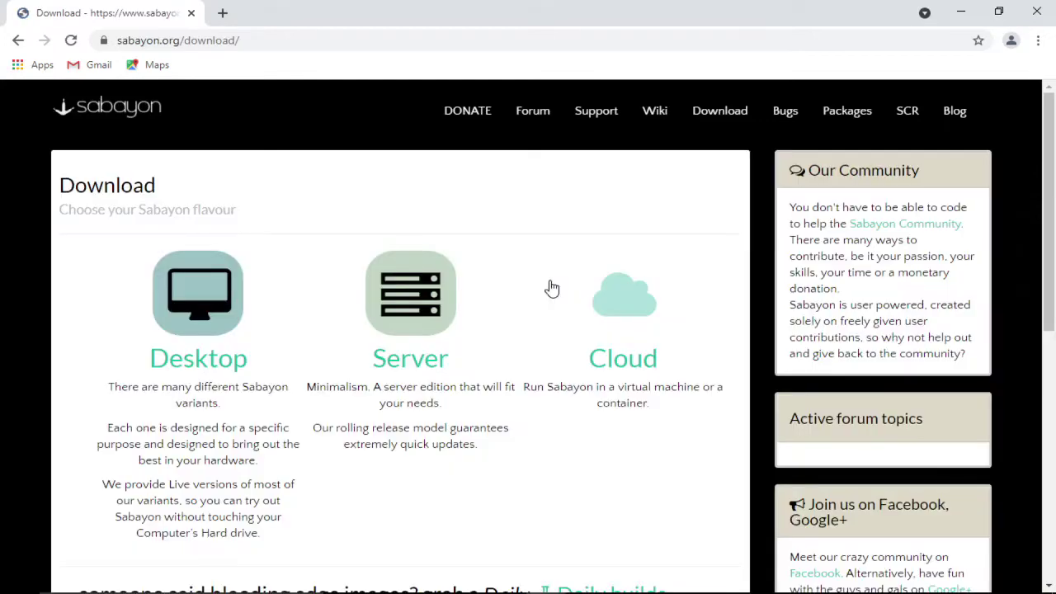
{"action": "left_click", "coordinate": [202, 319]}
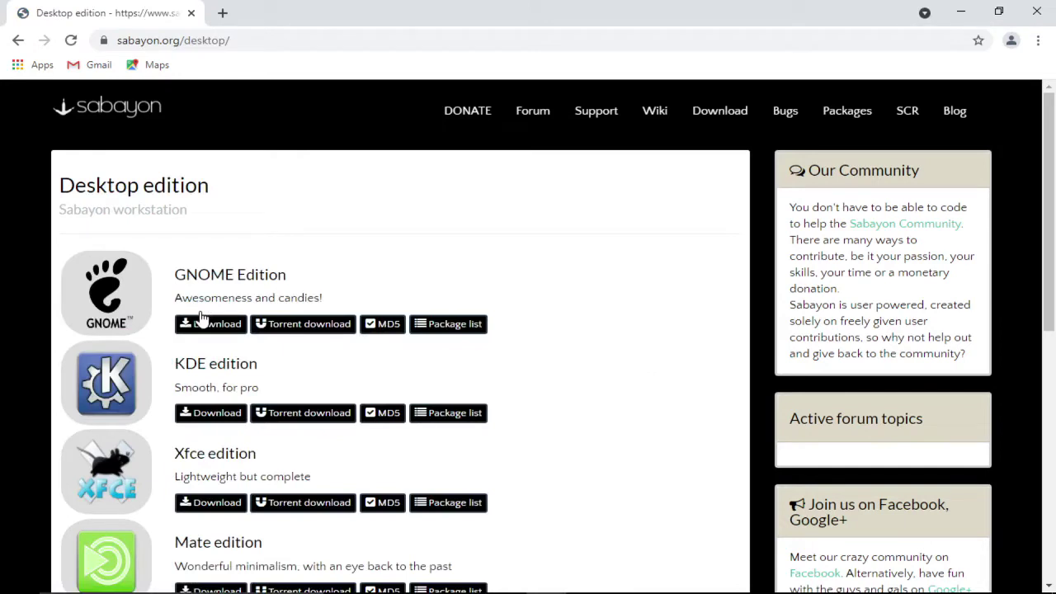
{"action": "scroll", "coordinate": [192, 445], "scroll_direction": "down", "scroll_amount": 1}
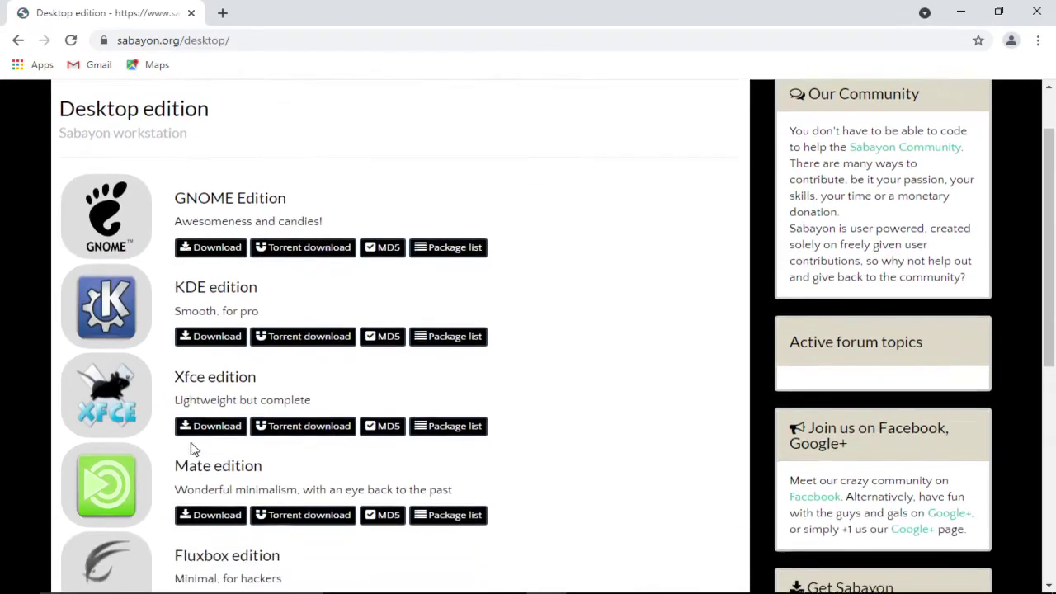
{"action": "scroll", "coordinate": [198, 436], "scroll_direction": "down", "scroll_amount": 1}
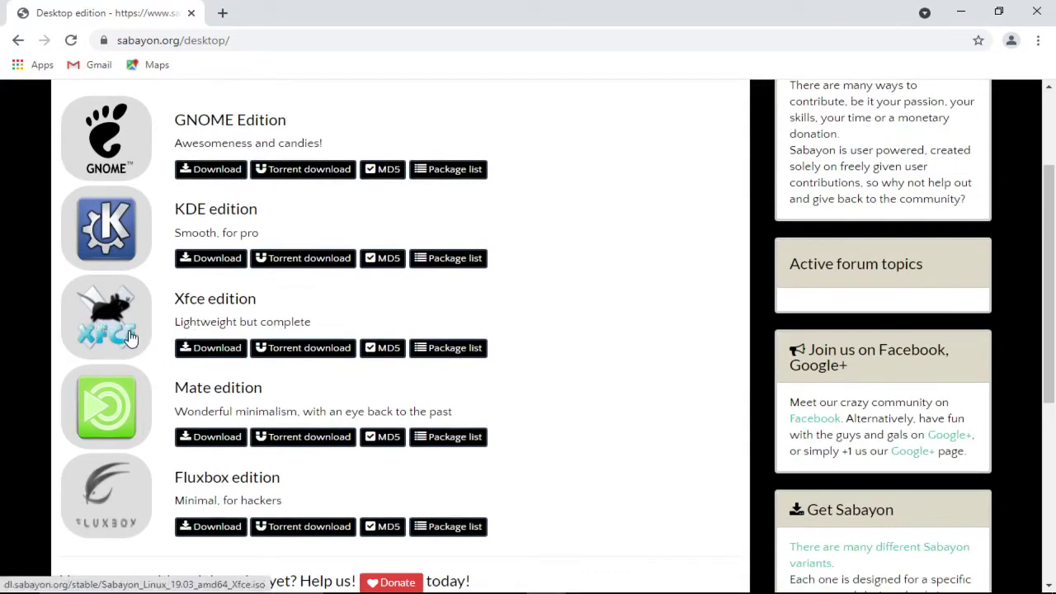
{"action": "left_click", "coordinate": [229, 350]}
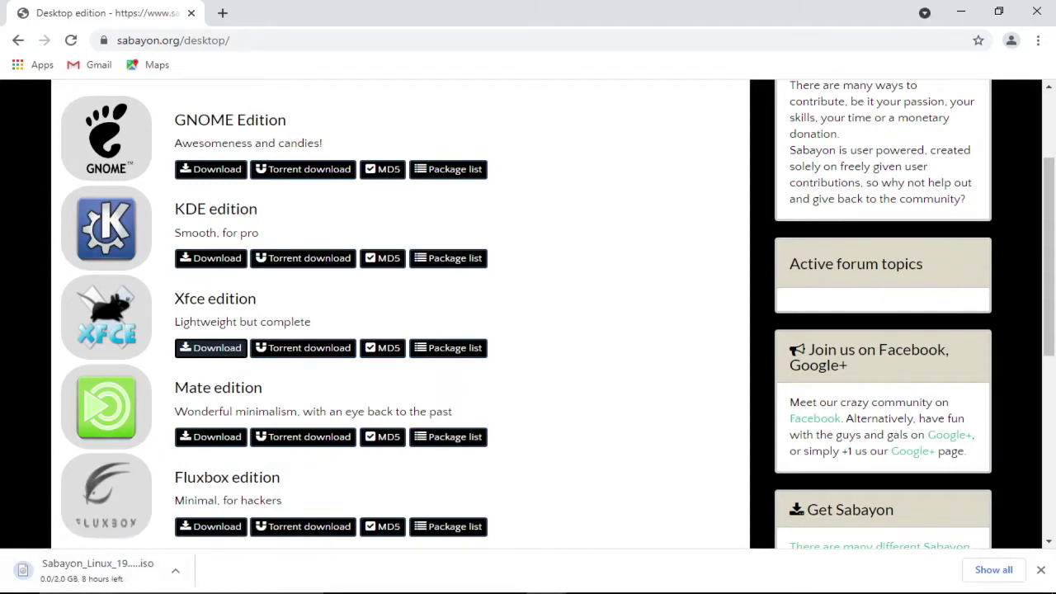
{"action": "left_click", "coordinate": [994, 570]}
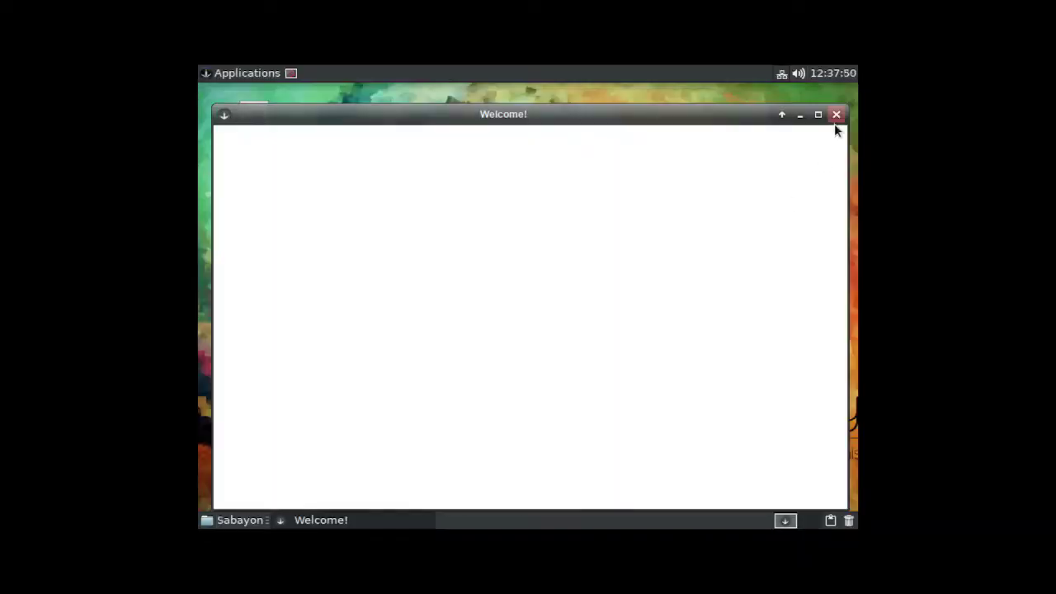
On the Sabayon live desktop, close the Welcome! window and open the Display settings.
{"action": "left_click", "coordinate": [834, 117]}
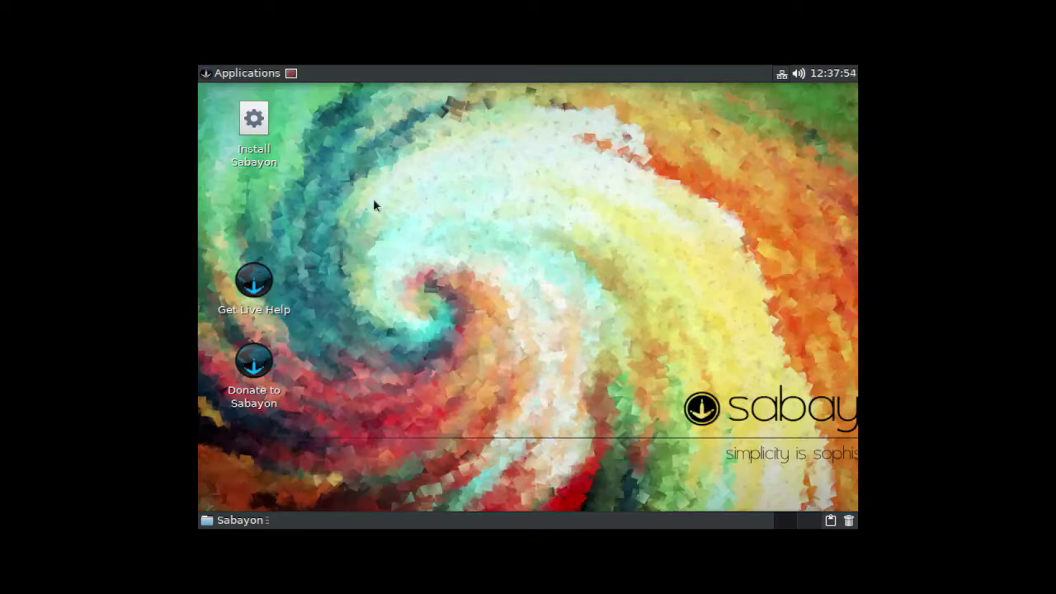
{"action": "right_click", "coordinate": [349, 187]}
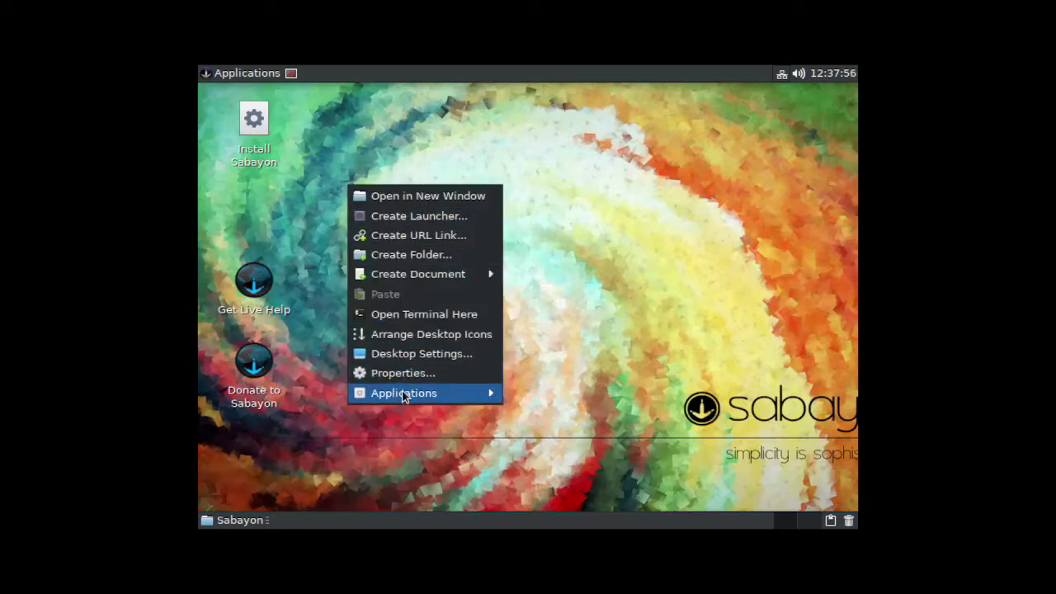
{"action": "mouse_move", "coordinate": [455, 391]}
{"action": "mouse_move", "coordinate": [578, 385]}
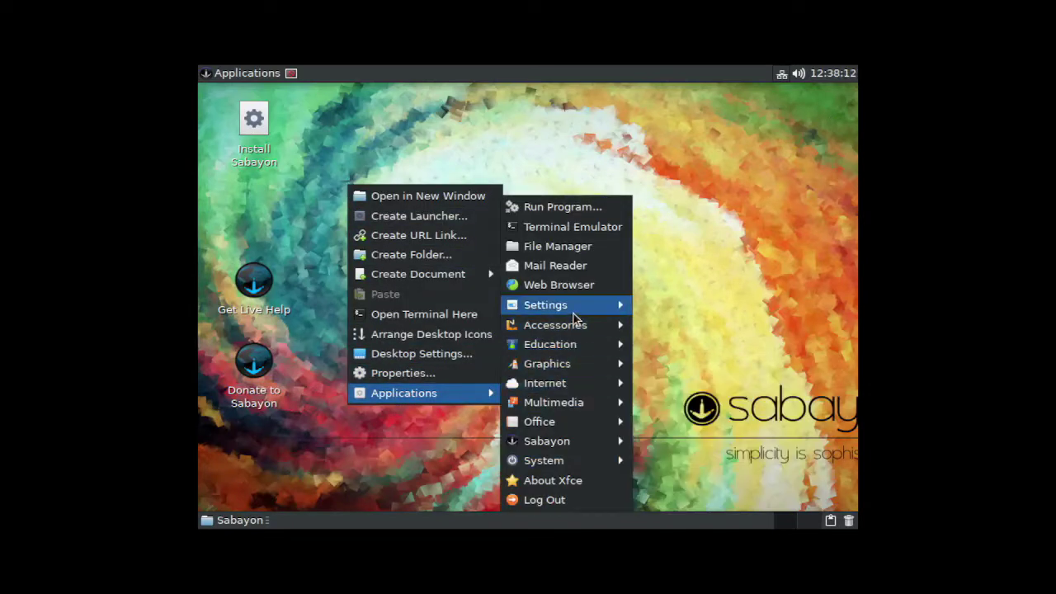
{"action": "mouse_move", "coordinate": [578, 307]}
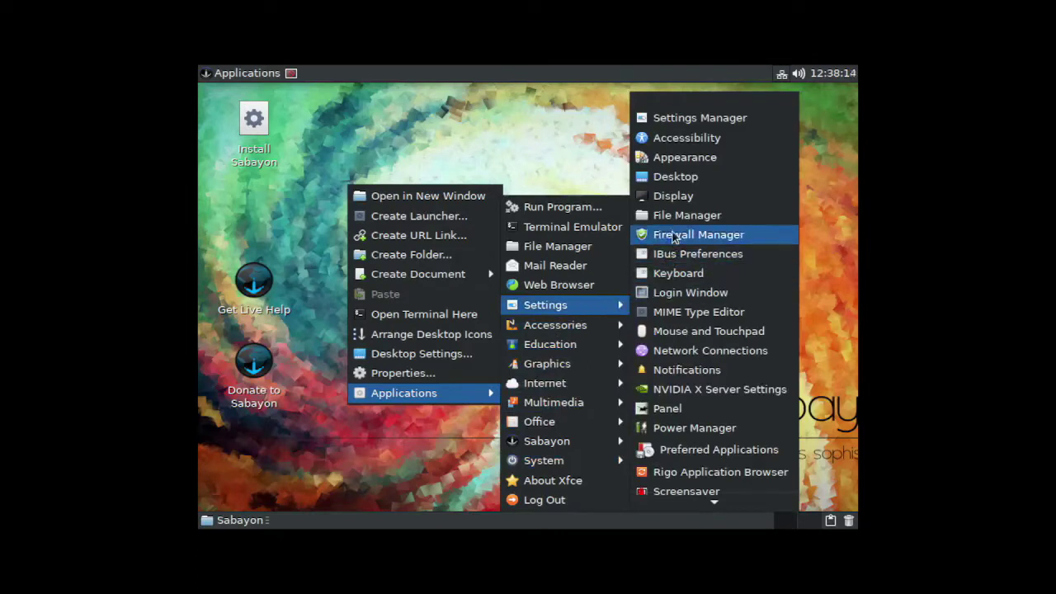
{"action": "left_click", "coordinate": [692, 205]}
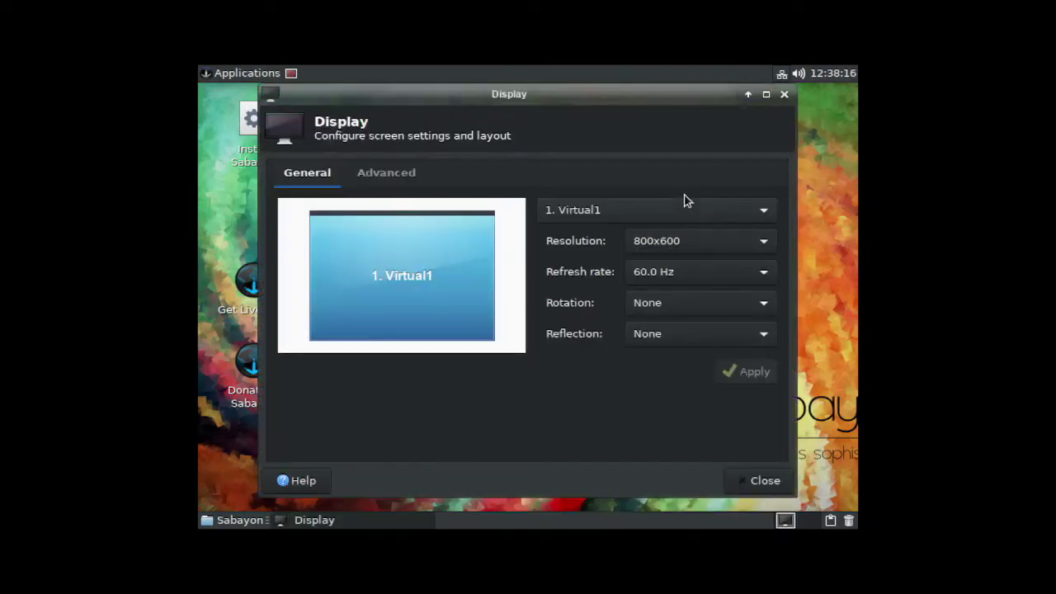
Set the display resolution to 1280x768 and apply it.
{"action": "left_click", "coordinate": [767, 246]}
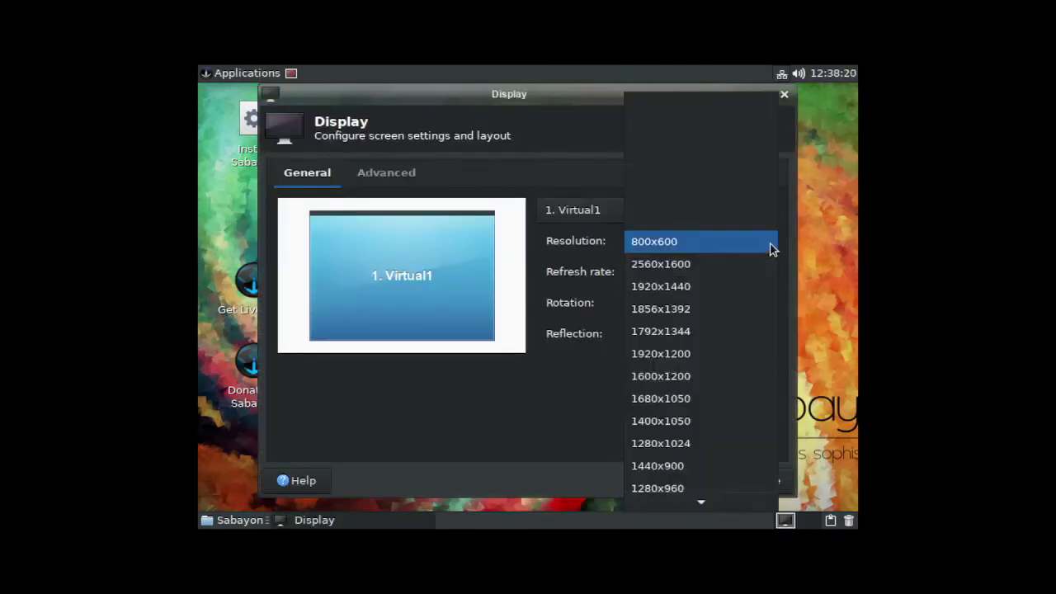
{"action": "scroll", "coordinate": [699, 443], "scroll_direction": "down", "scroll_amount": 5}
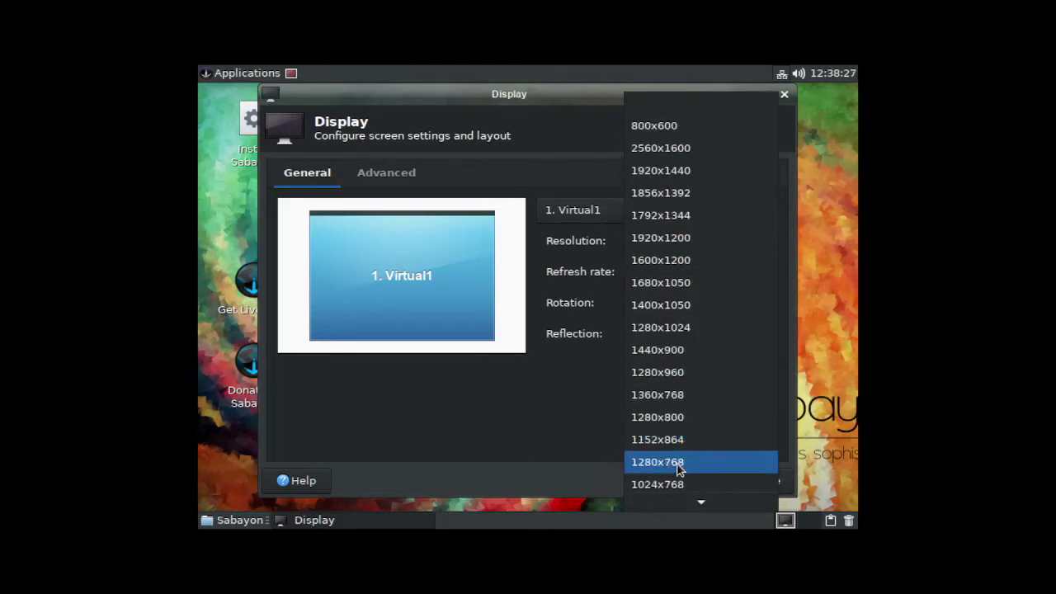
{"action": "left_click", "coordinate": [667, 469]}
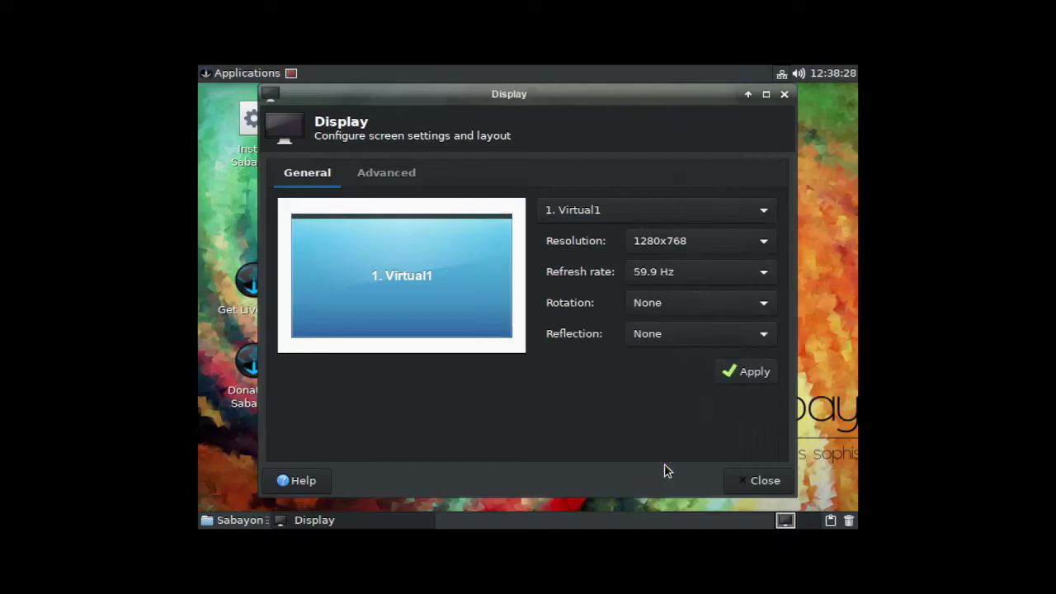
{"action": "left_click", "coordinate": [753, 372]}
{"action": "left_click", "coordinate": [567, 415]}
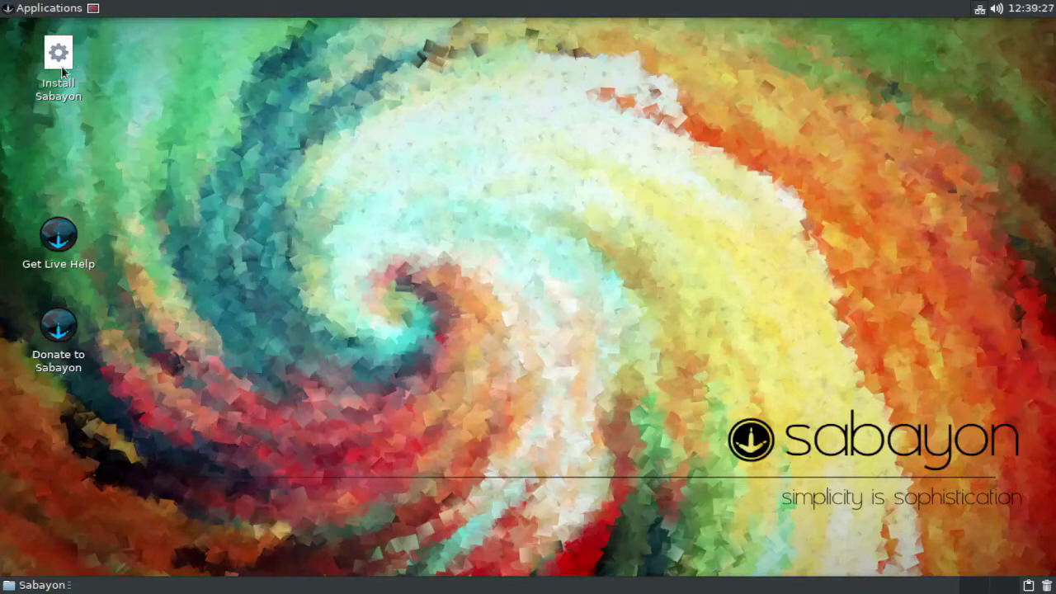
Launch the Sabayon system installer and continue with American English as the installation language.
{"action": "left_click", "coordinate": [31, 10]}
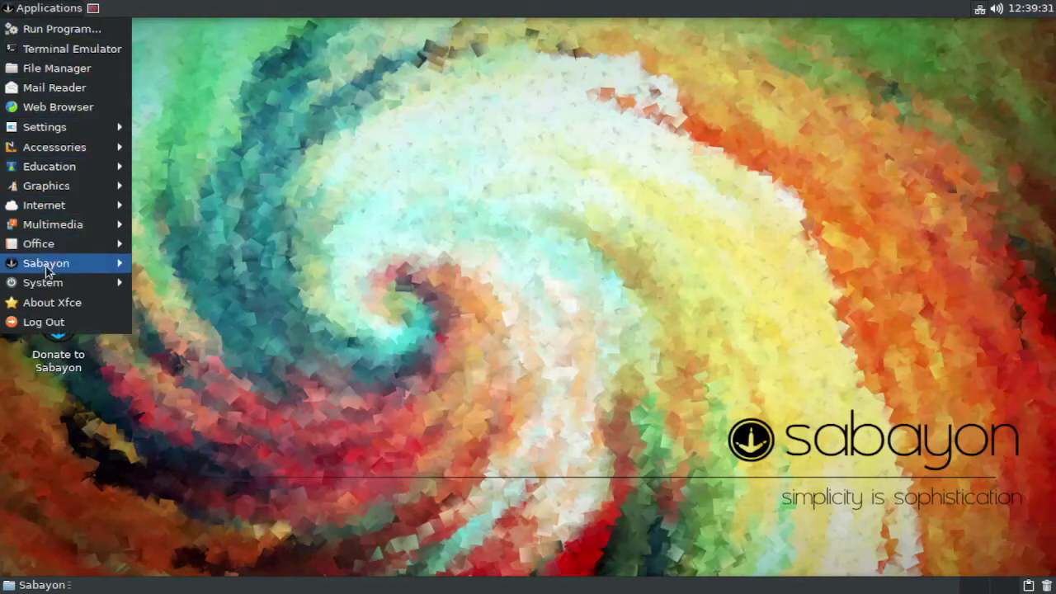
{"action": "mouse_move", "coordinate": [50, 285]}
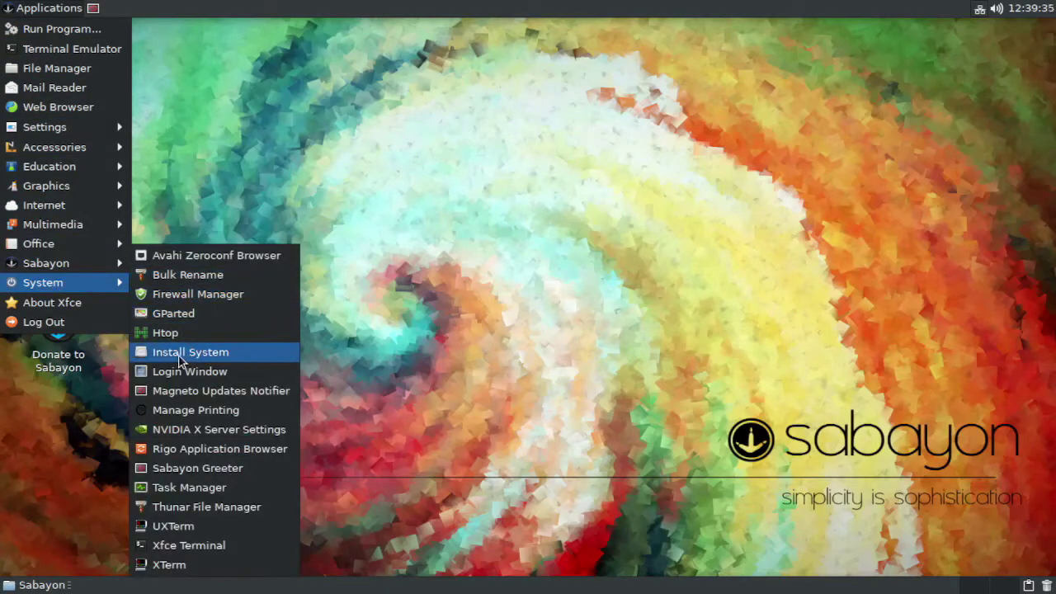
{"action": "left_click", "coordinate": [274, 360]}
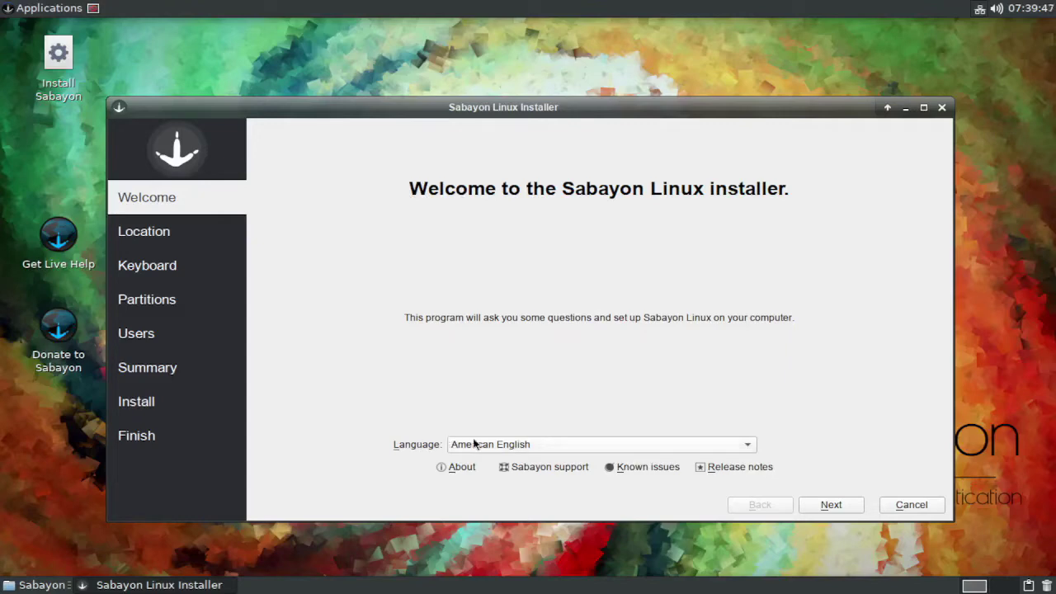
{"action": "left_click", "coordinate": [751, 447]}
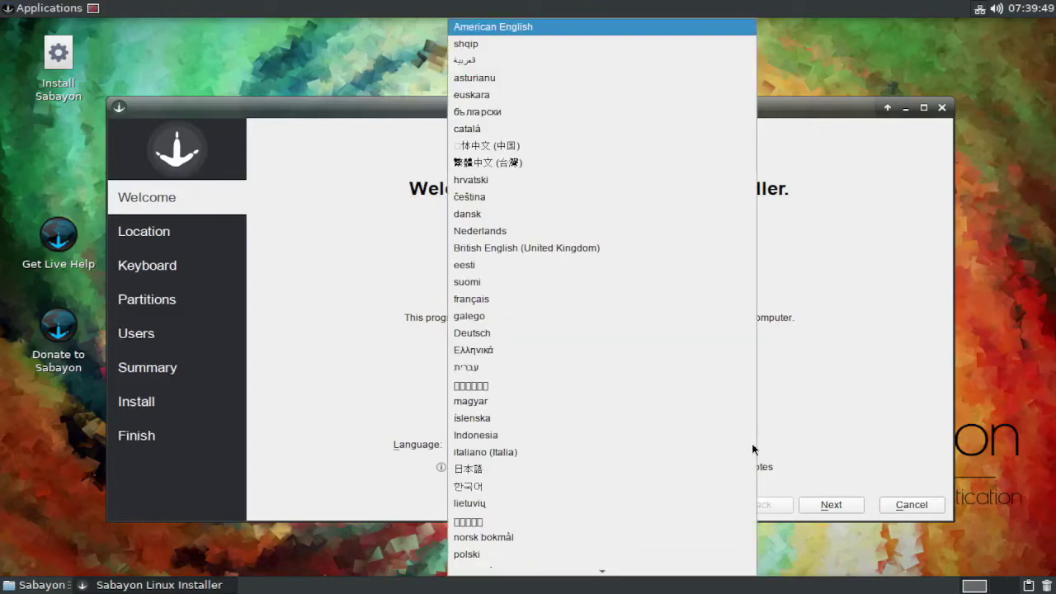
{"action": "left_click", "coordinate": [785, 446]}
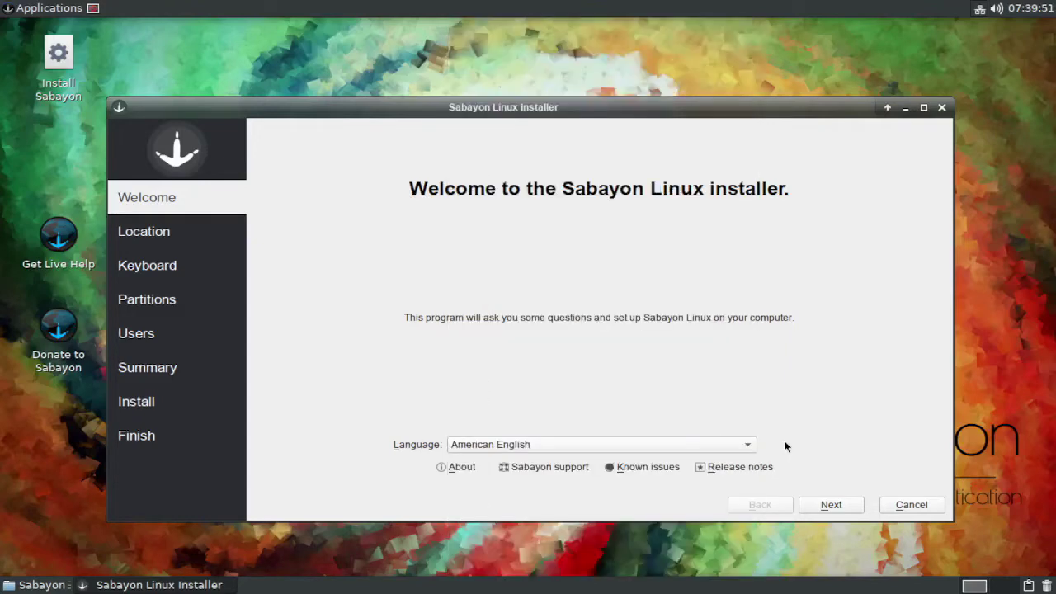
{"action": "left_click", "coordinate": [849, 510]}
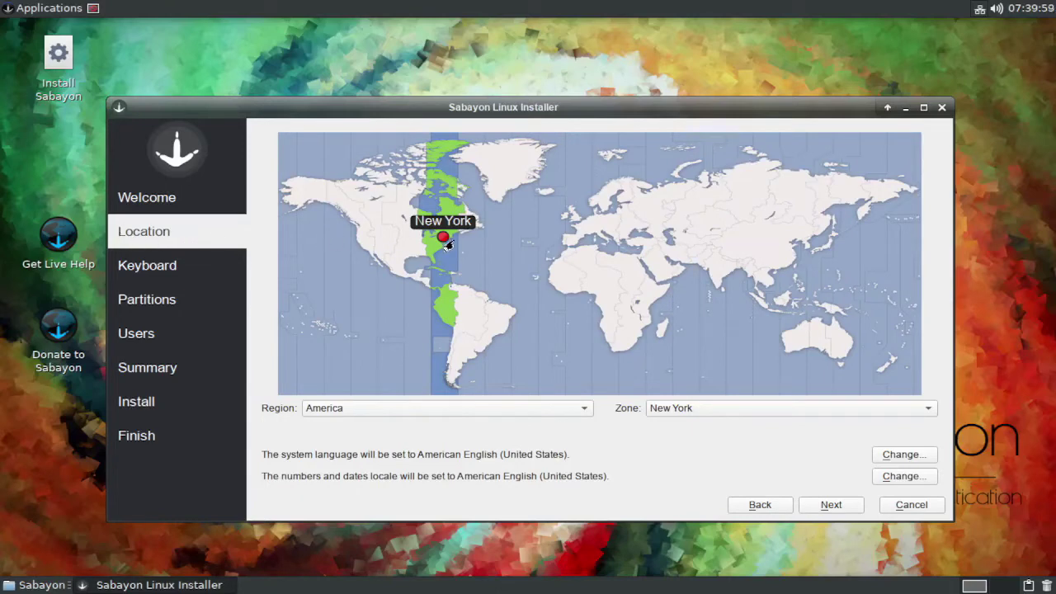
Set the location to region Asia and zone Manila, and continue to the keyboard settings.
{"action": "left_click", "coordinate": [790, 285]}
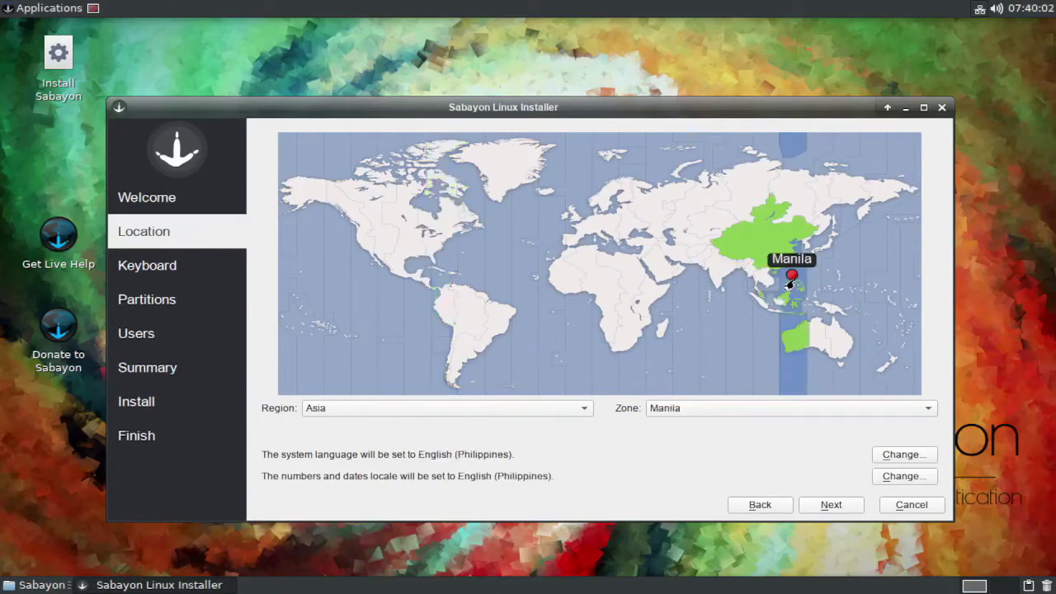
{"action": "left_click", "coordinate": [396, 408]}
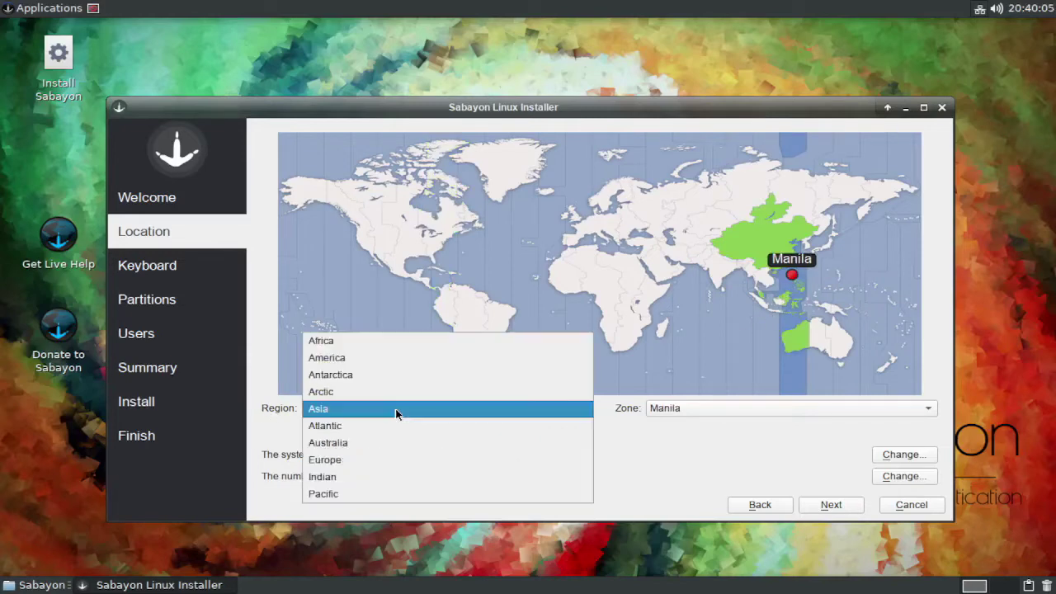
{"action": "left_click", "coordinate": [395, 409]}
{"action": "left_click", "coordinate": [691, 407]}
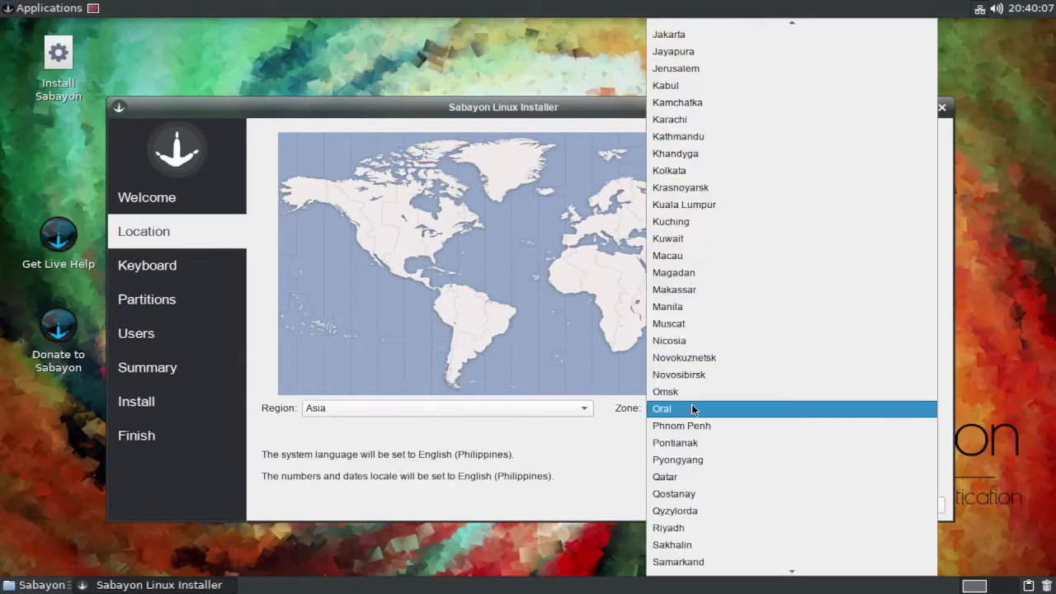
{"action": "left_click", "coordinate": [670, 310]}
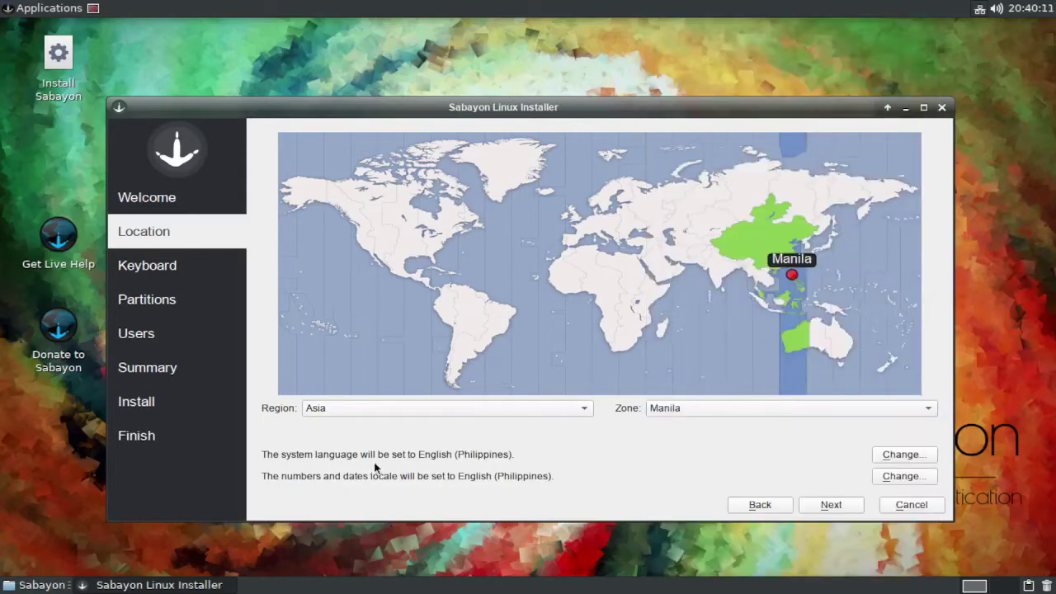
{"action": "left_click", "coordinate": [831, 505]}
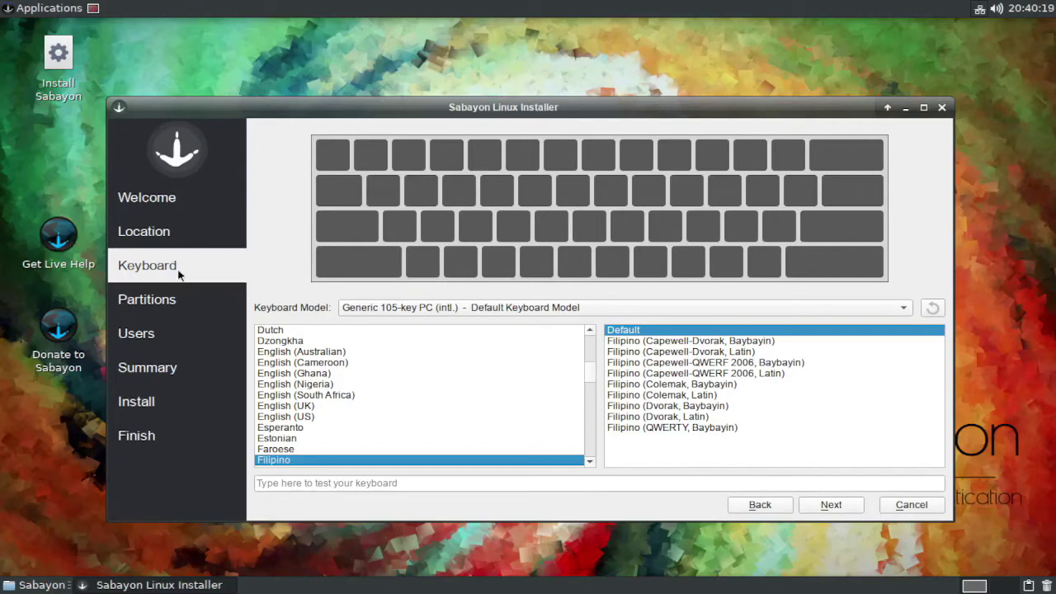
Choose the English (US) keyboard layout with the default variant and continue to the partition settings.
{"action": "left_click", "coordinate": [614, 308]}
{"action": "left_click", "coordinate": [614, 307]}
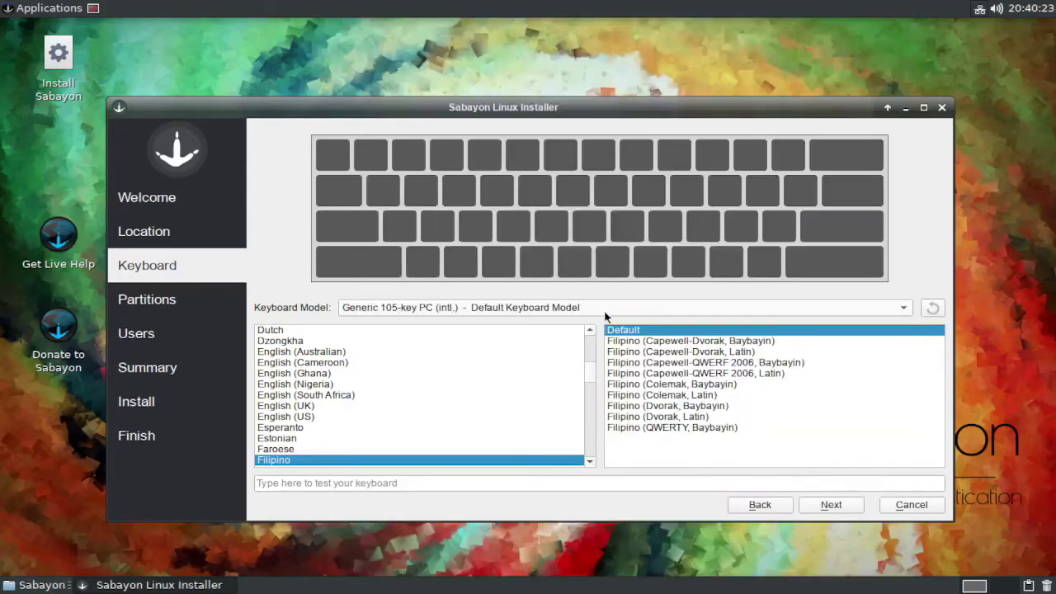
{"action": "left_click", "coordinate": [291, 418]}
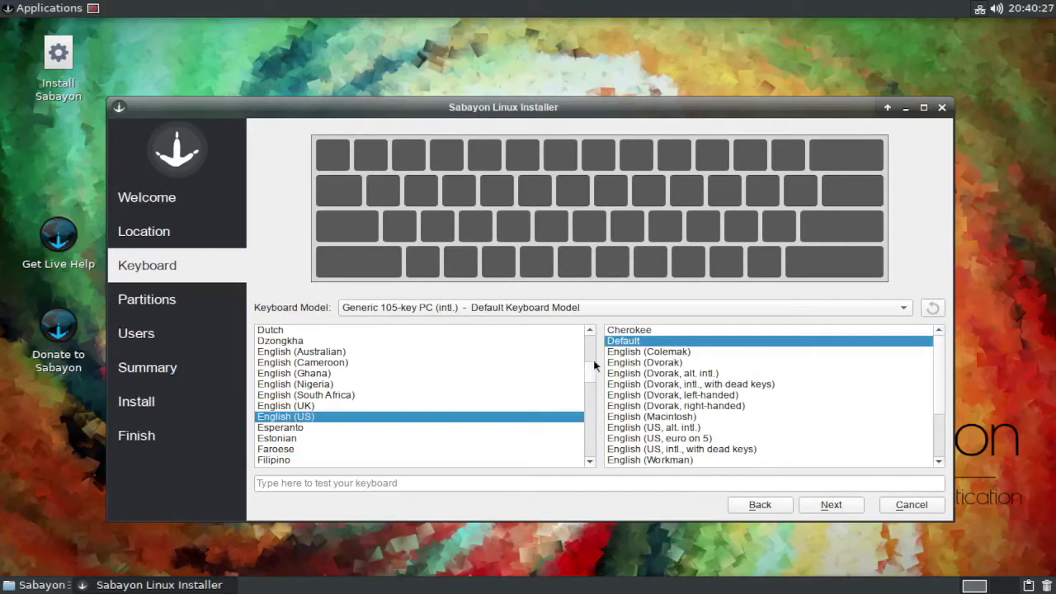
{"action": "left_click", "coordinate": [853, 503]}
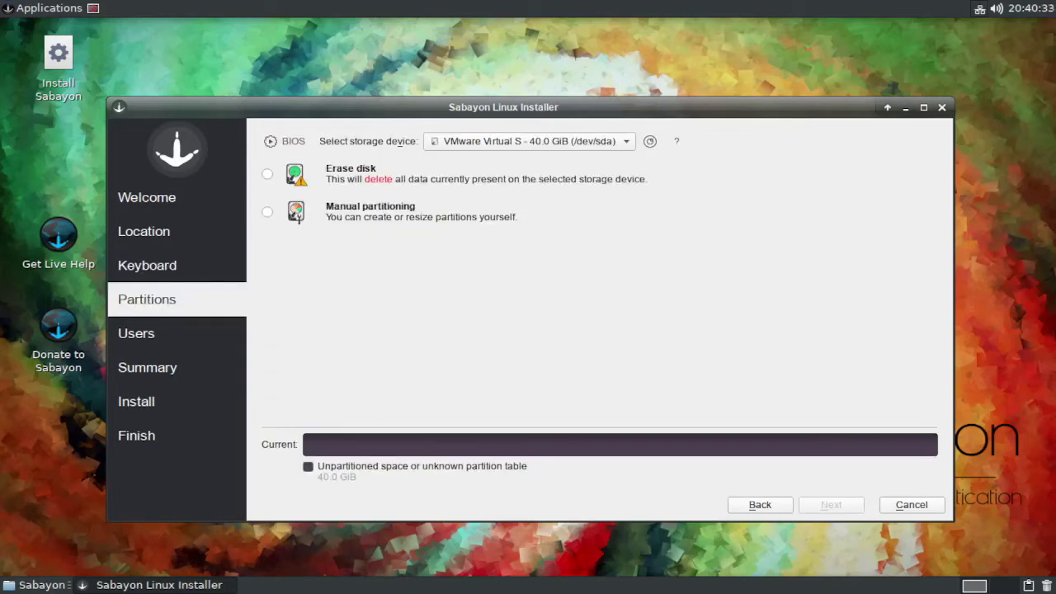
Choose manual partitioning for the 40.0 GiB VMware Virtual S disk (/dev/sda) and continue.
{"action": "left_click", "coordinate": [630, 141]}
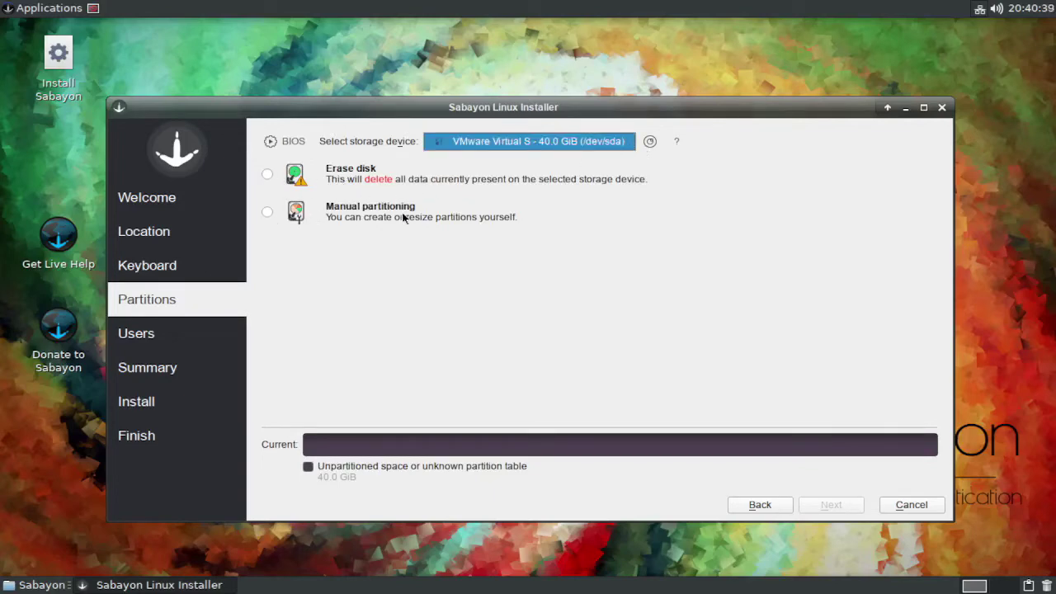
{"action": "left_click", "coordinate": [266, 213]}
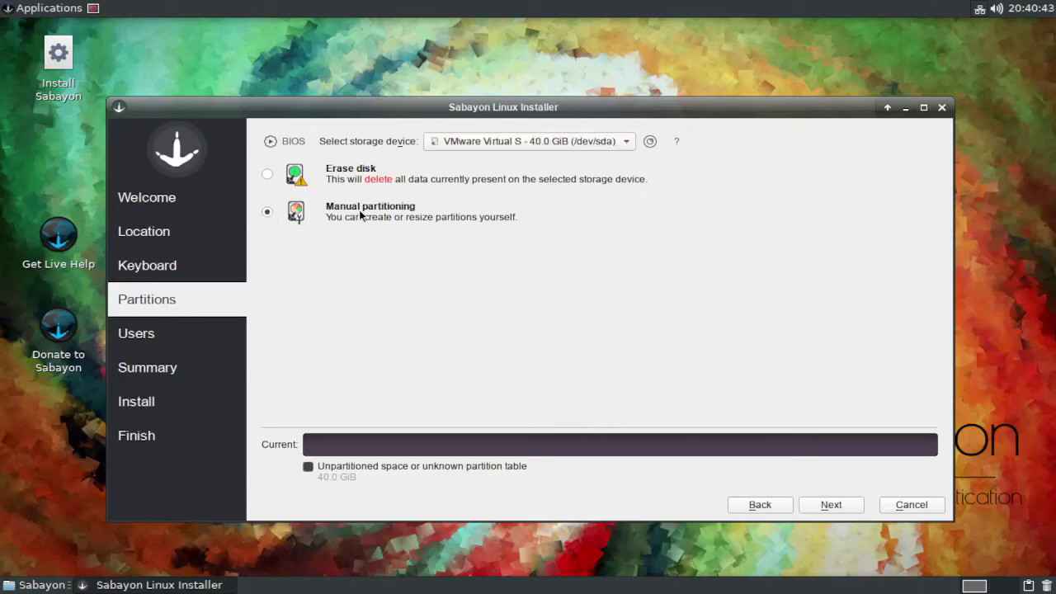
{"action": "left_click", "coordinate": [826, 504]}
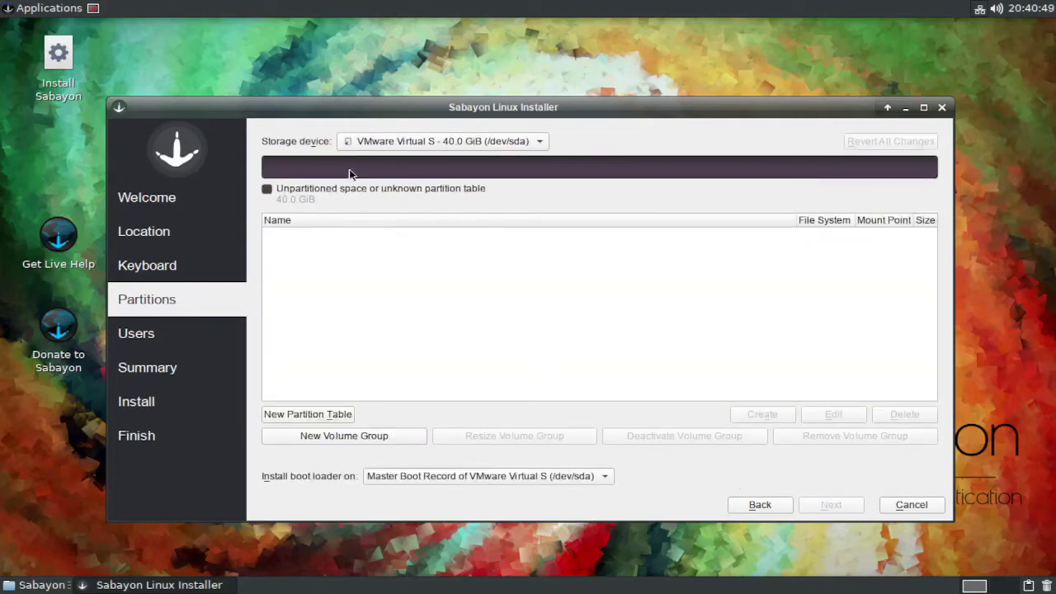
Create a new Master Boot Record (MBR) partition table on the VMware Virtual S disk (/dev/sda).
{"action": "left_click", "coordinate": [540, 145]}
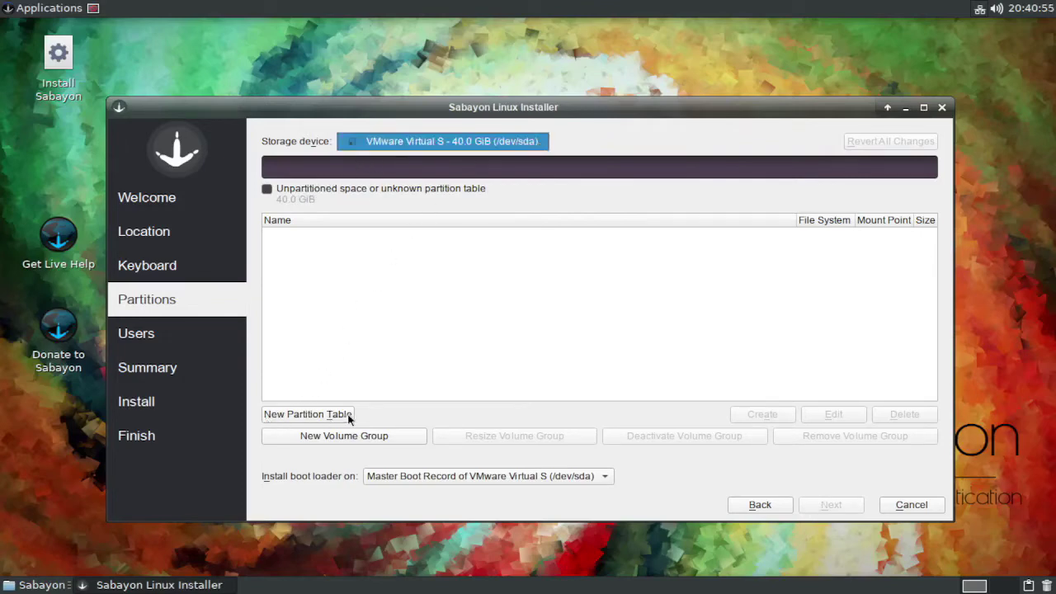
{"action": "left_click", "coordinate": [304, 417]}
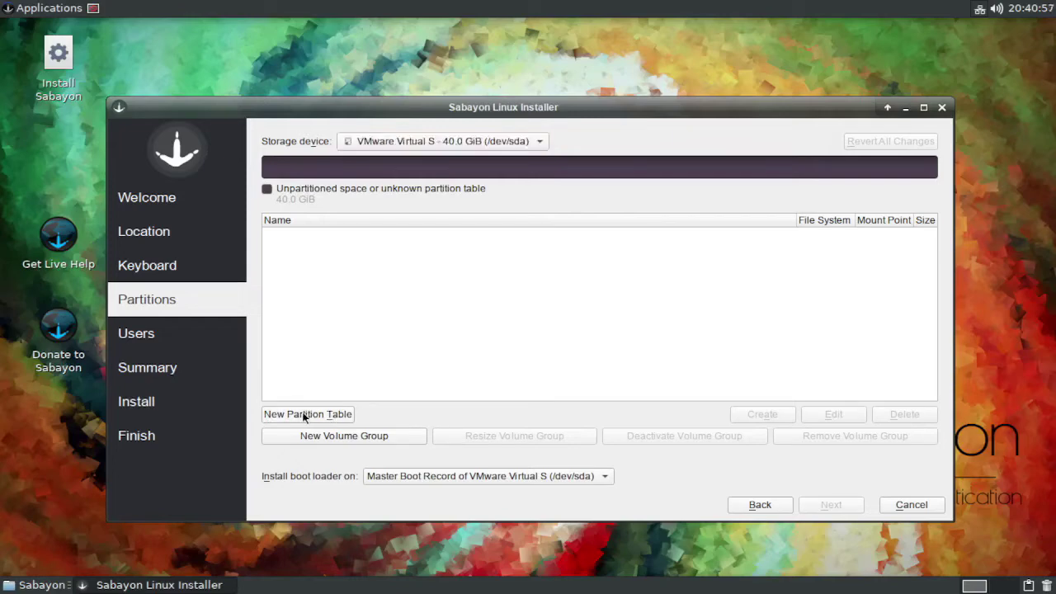
{"action": "left_click", "coordinate": [303, 417]}
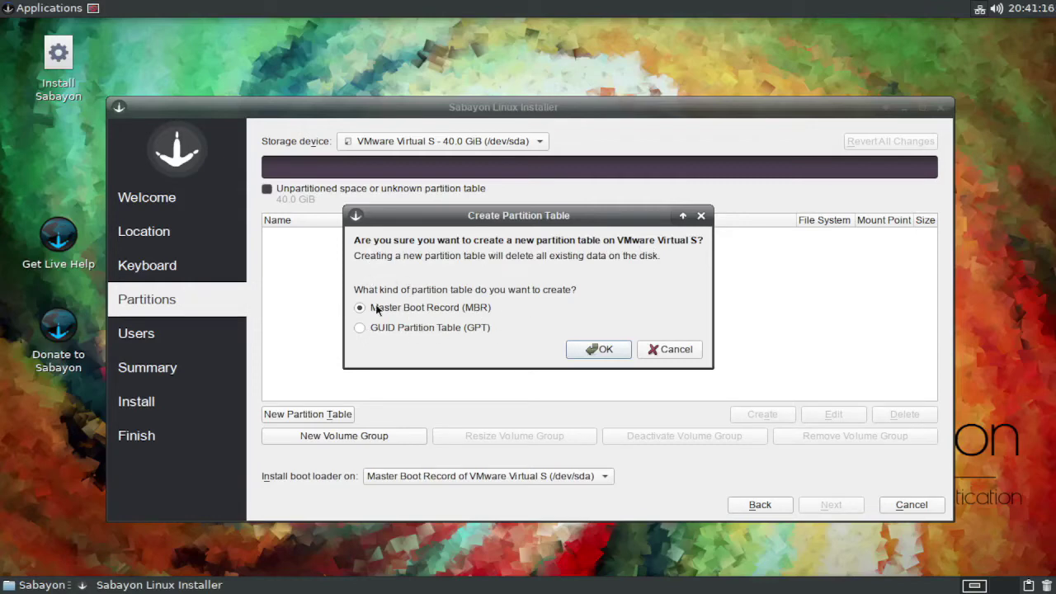
{"action": "left_click", "coordinate": [613, 351]}
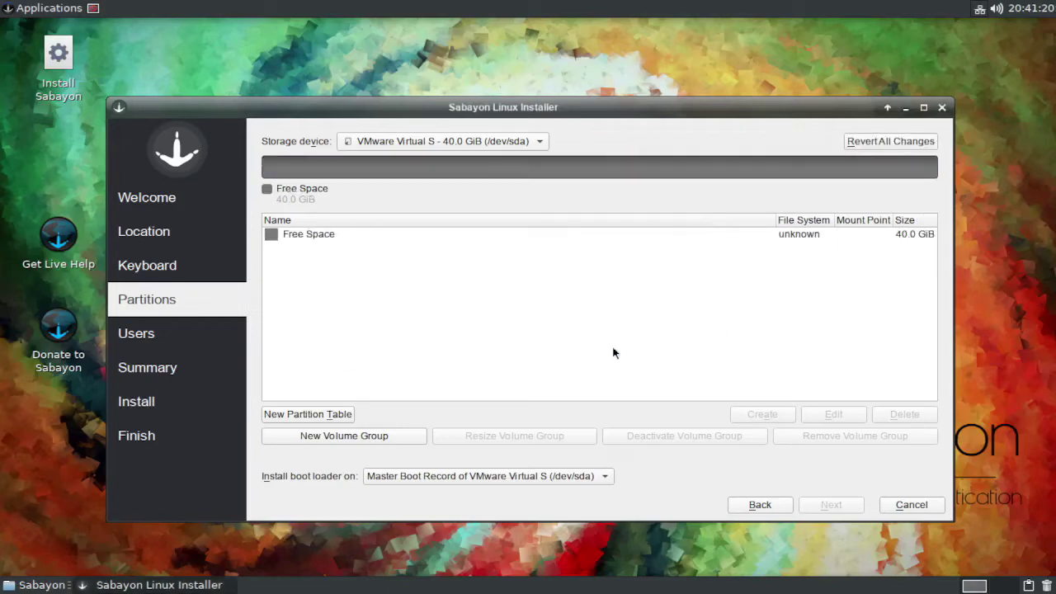
Create a 4096 MiB primary partition with the linuxswap file system in the disk's free space.
{"action": "left_click", "coordinate": [296, 234]}
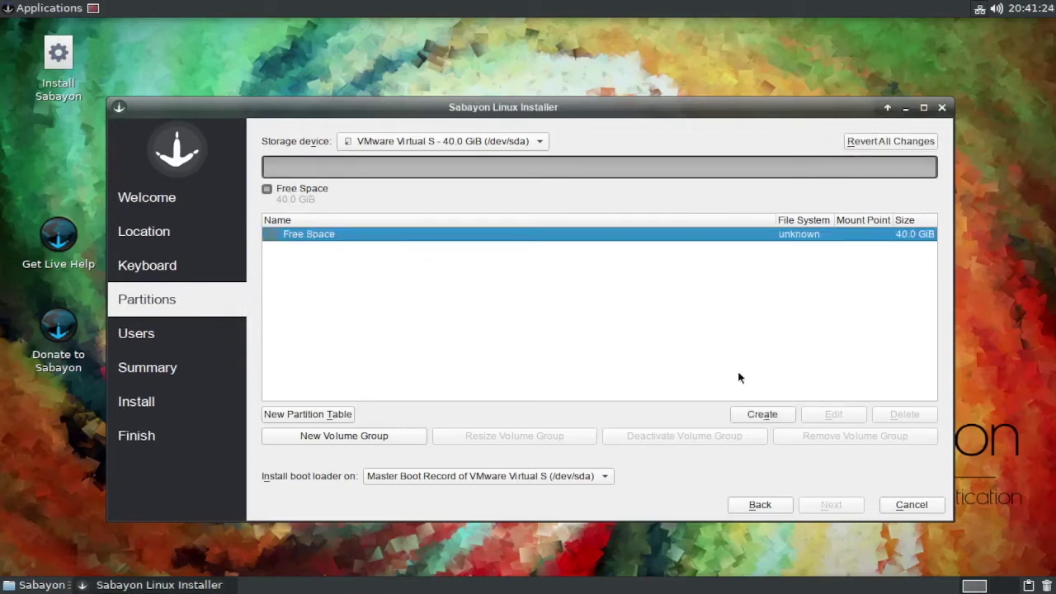
{"action": "left_click", "coordinate": [770, 415]}
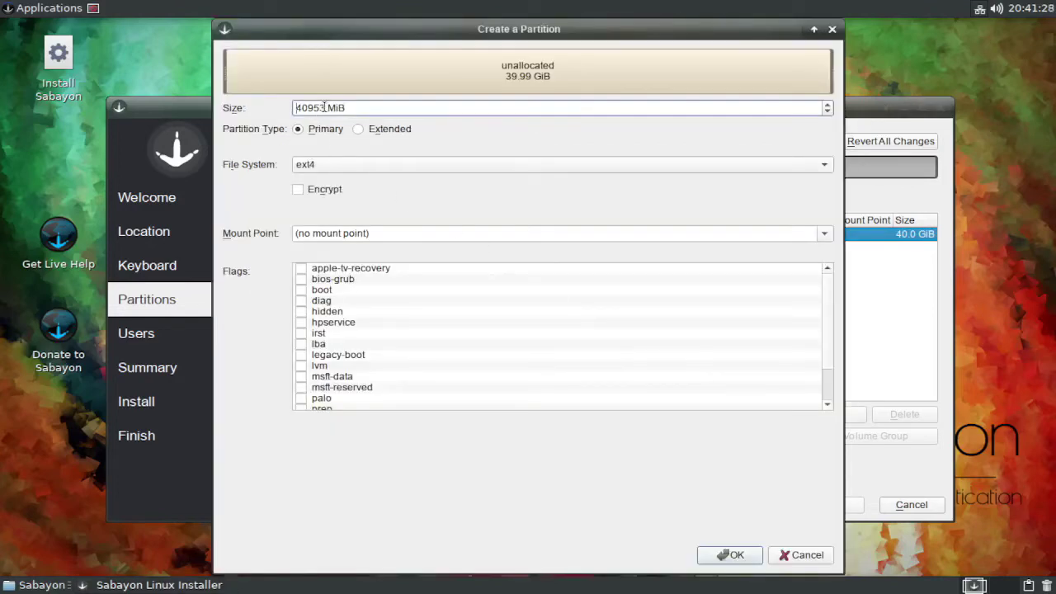
{"action": "left_click_drag", "start_coordinate": [295, 108], "coordinate": [323, 113]}
{"action": "key", "text": "BackSpace"}
{"action": "type", "text": "4096"}
{"action": "left_click", "coordinate": [825, 165]}
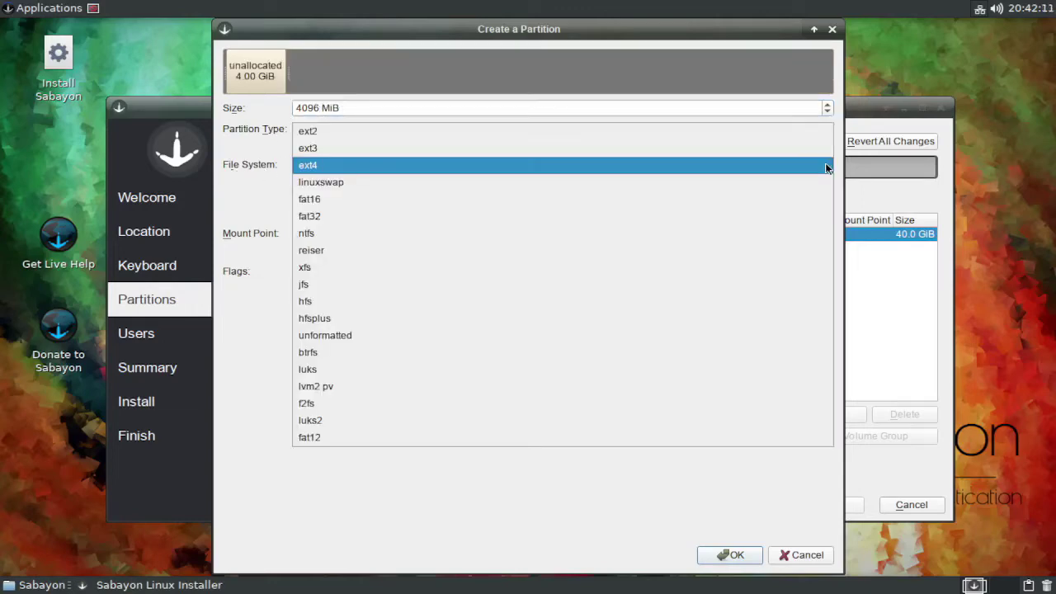
{"action": "left_click", "coordinate": [340, 183]}
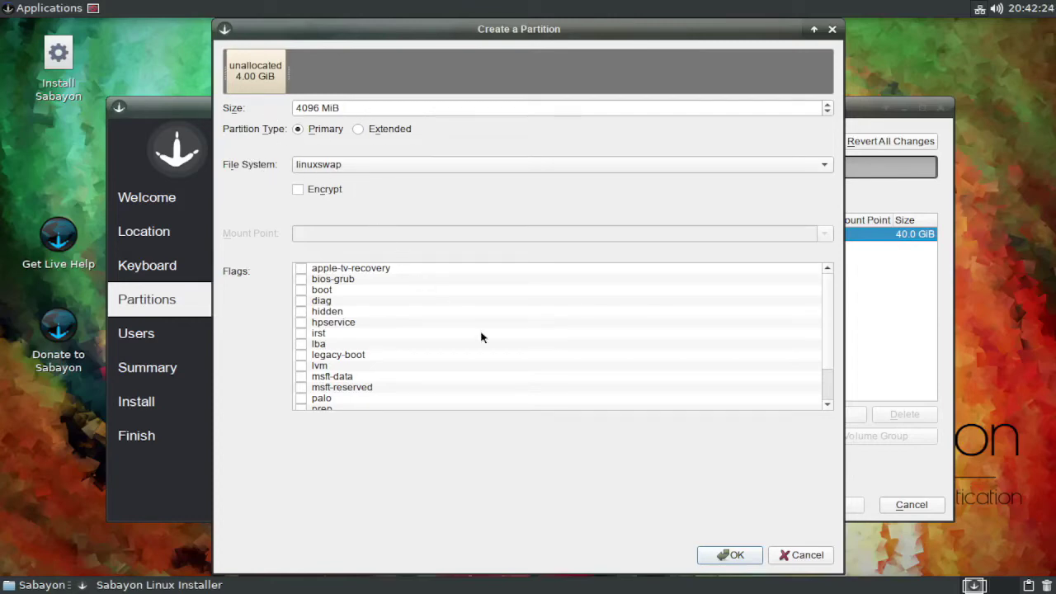
{"action": "left_click", "coordinate": [751, 560]}
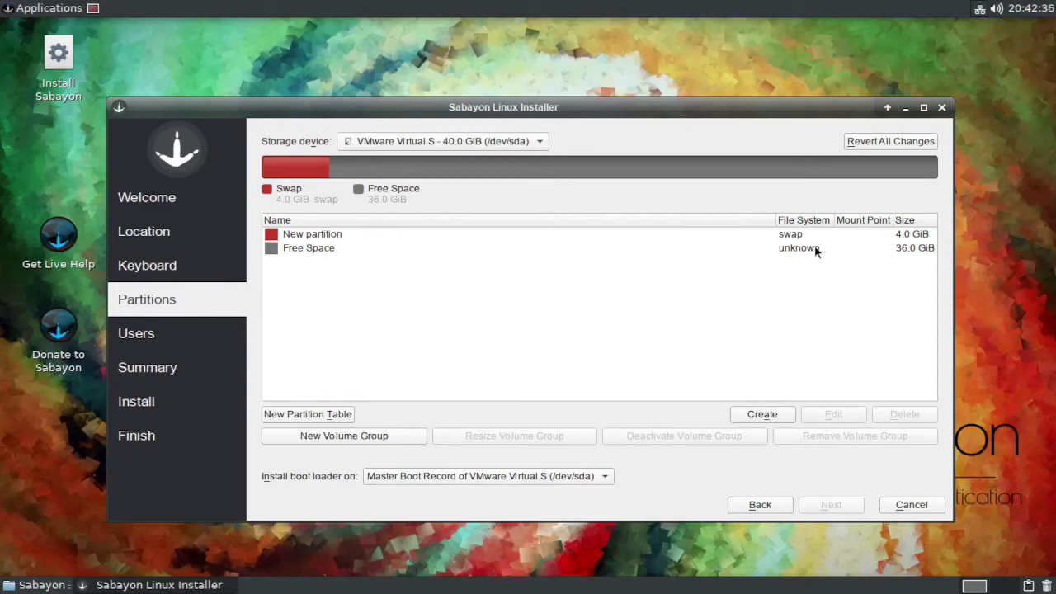
Create a primary ext4 partition from all the remaining free space with mount point / and the boot flag.
{"action": "left_click", "coordinate": [282, 252]}
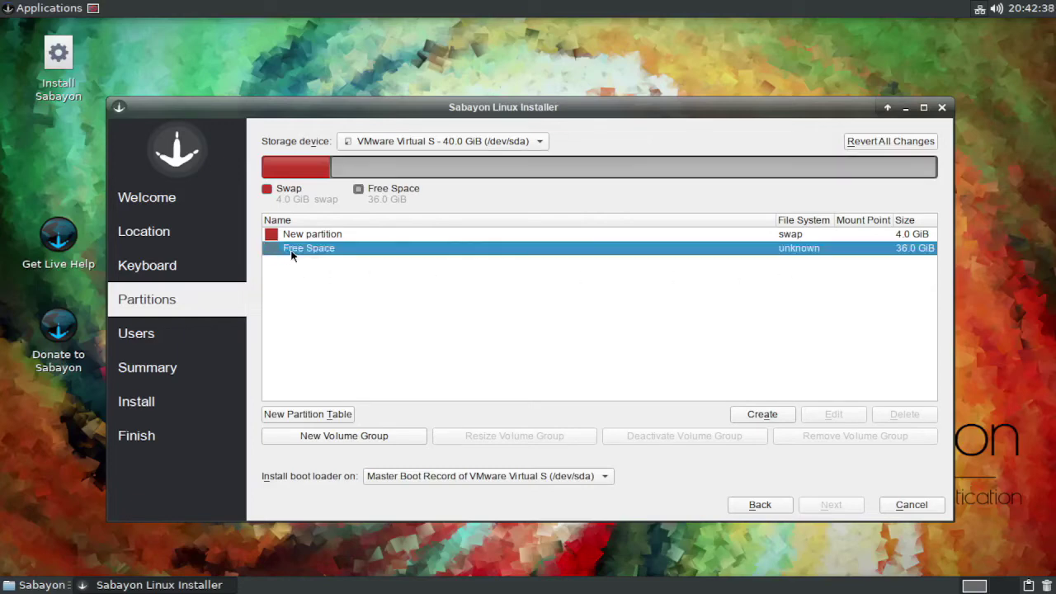
{"action": "left_click", "coordinate": [763, 414]}
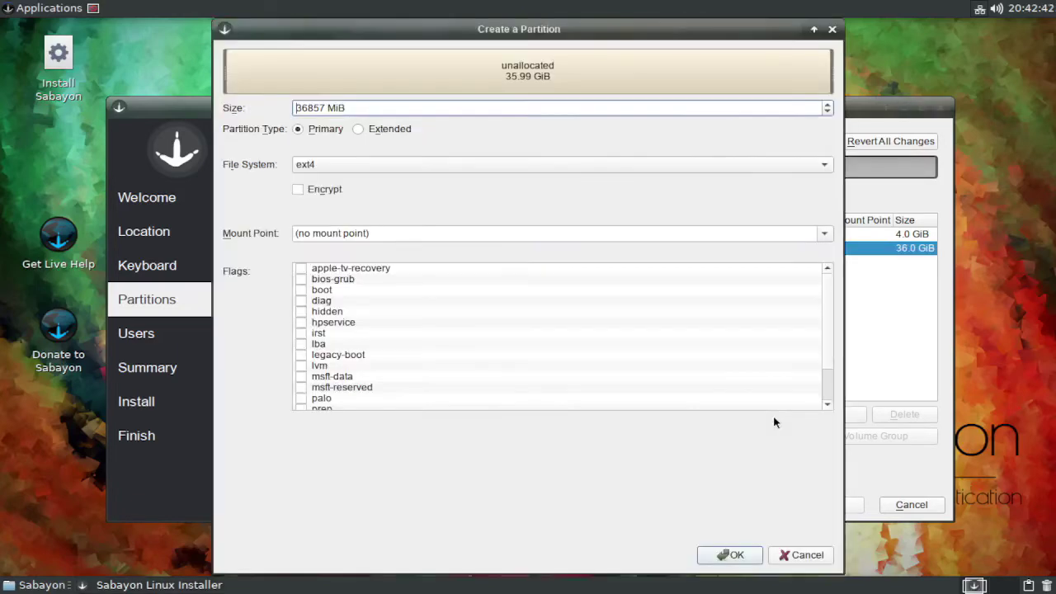
{"action": "left_click", "coordinate": [355, 108]}
{"action": "left_click_drag", "start_coordinate": [356, 108], "coordinate": [295, 108]}
{"action": "left_click", "coordinate": [350, 166]}
{"action": "left_click", "coordinate": [351, 169]}
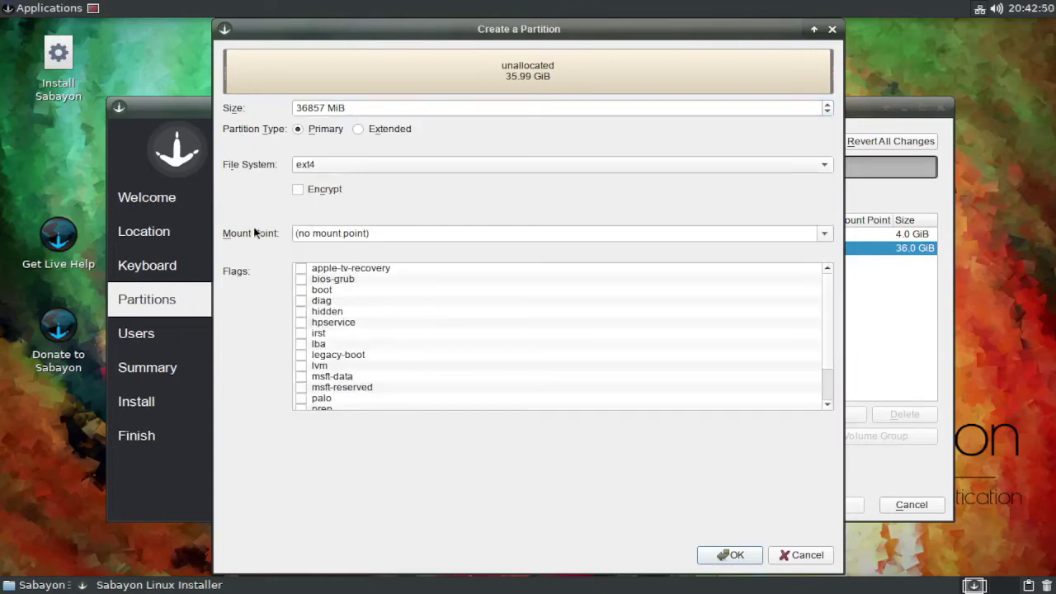
{"action": "left_click", "coordinate": [381, 234]}
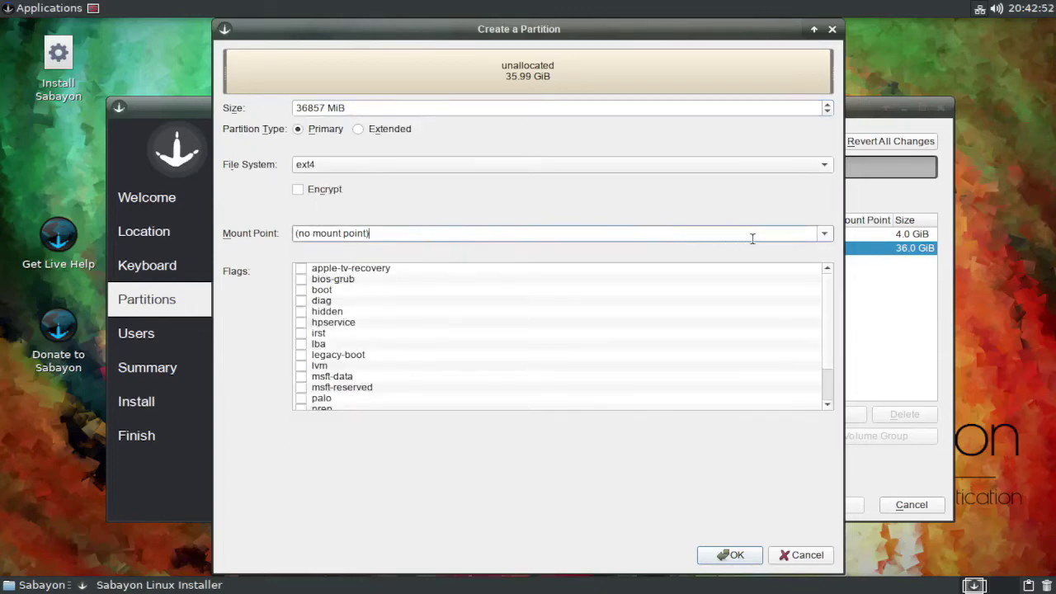
{"action": "left_click", "coordinate": [825, 234]}
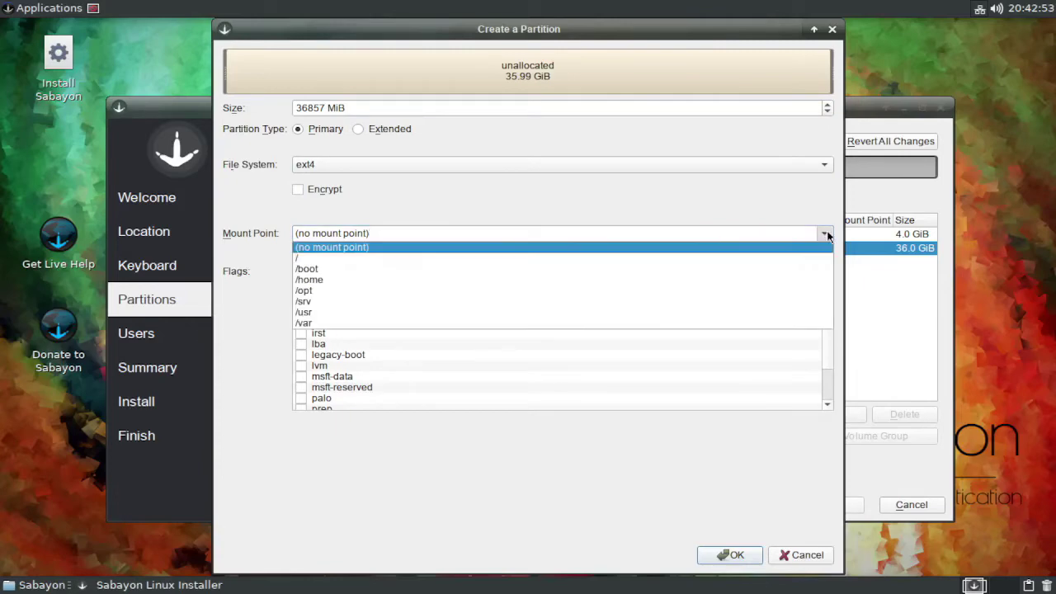
{"action": "left_click", "coordinate": [302, 258]}
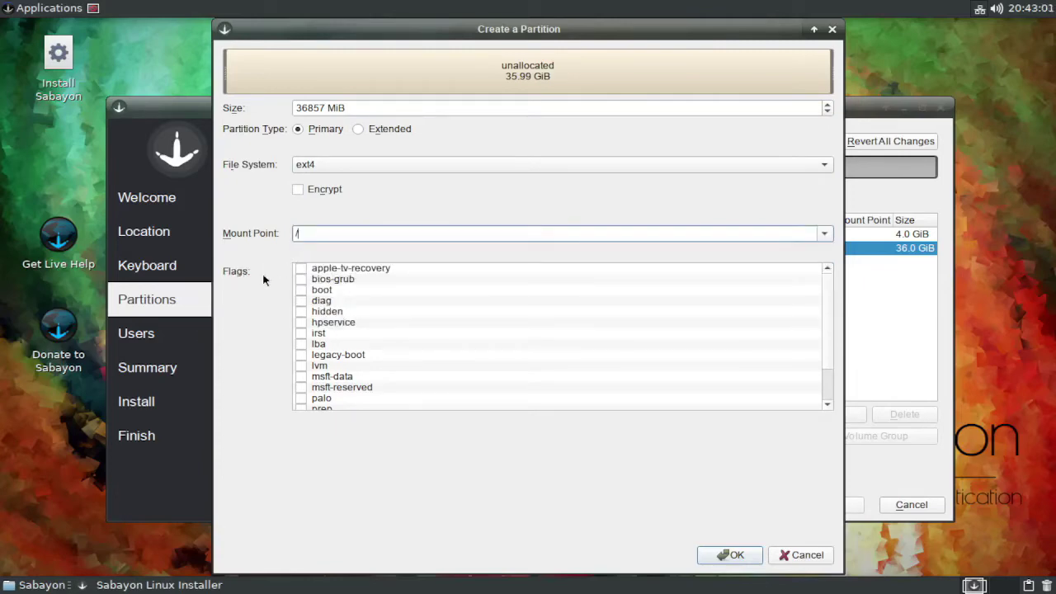
{"action": "left_click", "coordinate": [300, 291]}
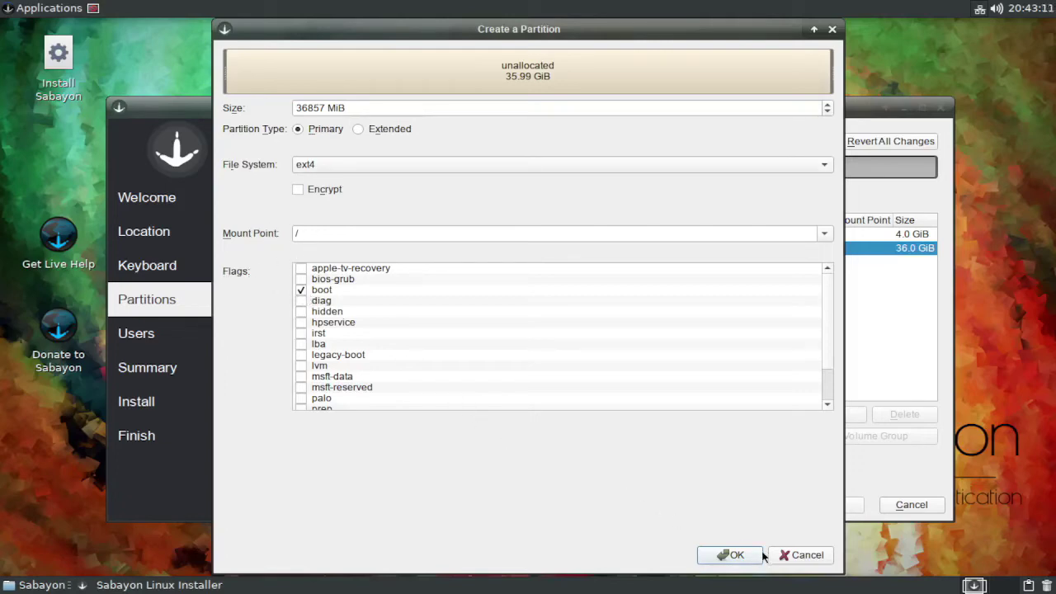
{"action": "left_click", "coordinate": [731, 555]}
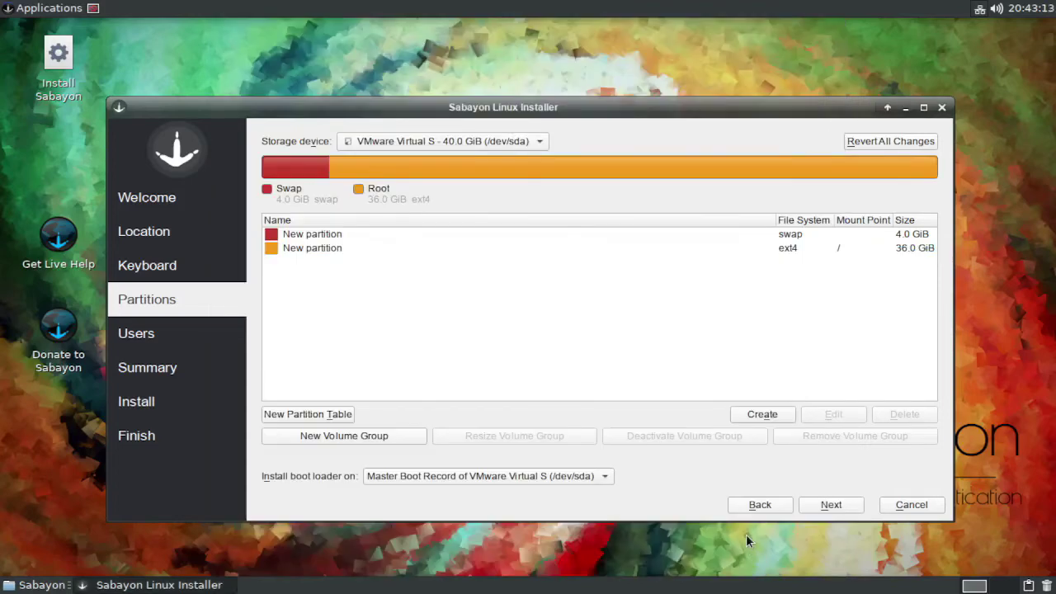
Keep the boot loader on the Master Boot Record of VMware Virtual S (/dev/sda) and continue to the user settings.
{"action": "left_click", "coordinate": [296, 193]}
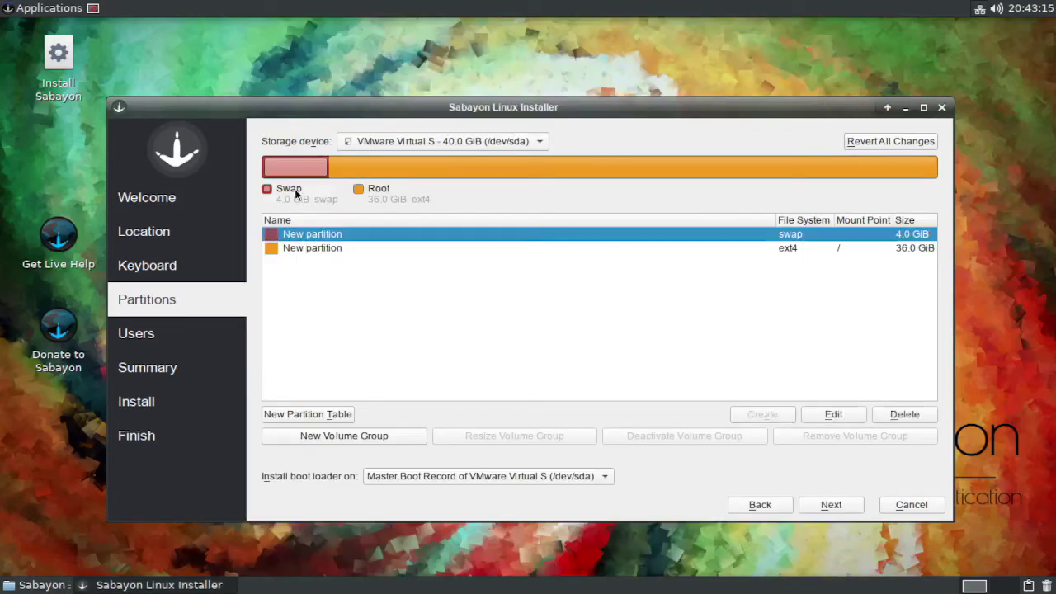
{"action": "left_click", "coordinate": [381, 193]}
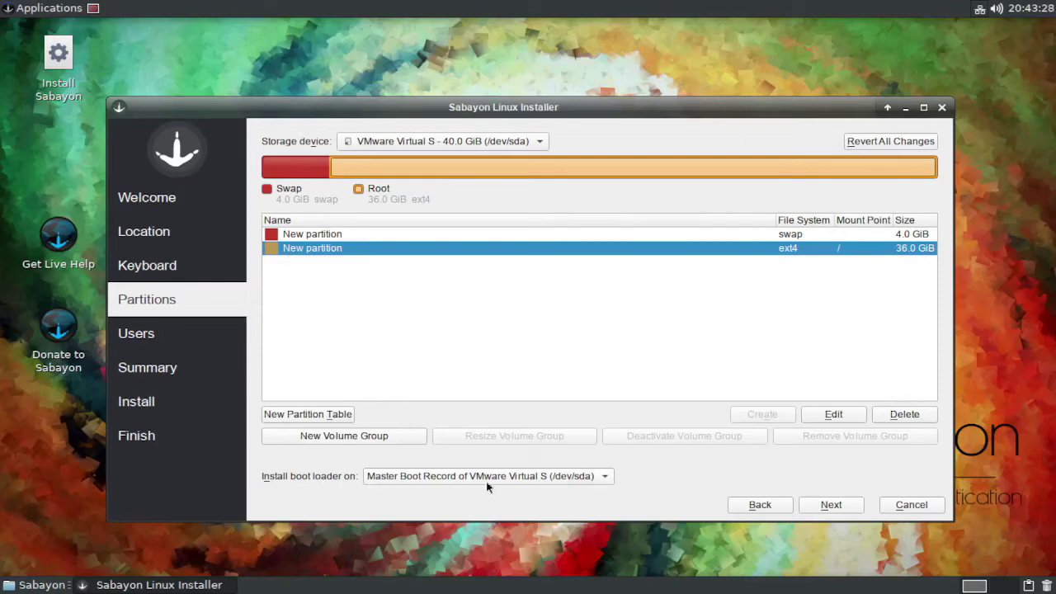
{"action": "left_click", "coordinate": [603, 477]}
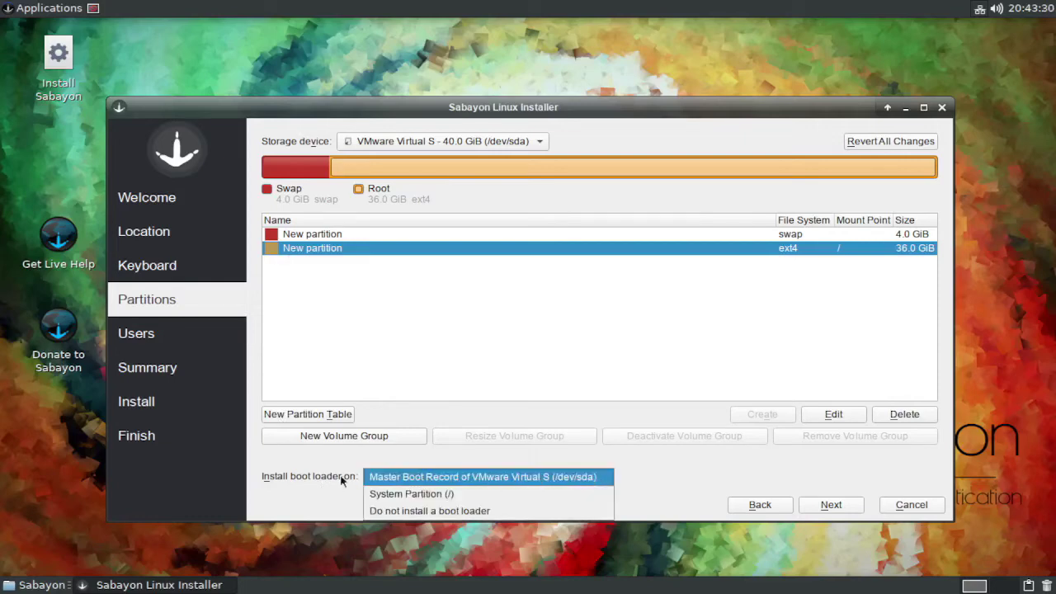
{"action": "left_click", "coordinate": [575, 477]}
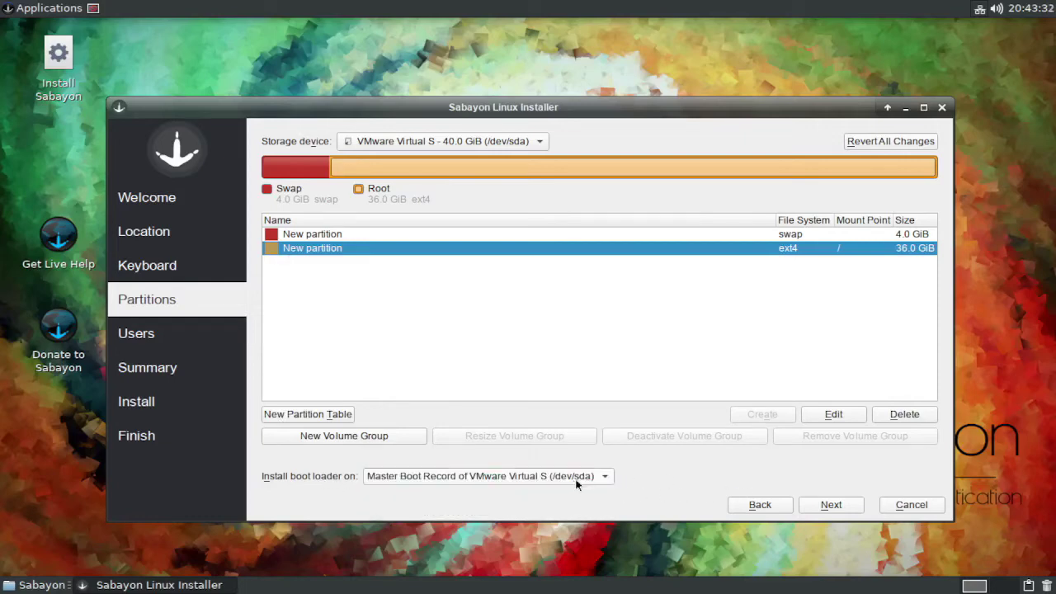
{"action": "left_click", "coordinate": [832, 505]}
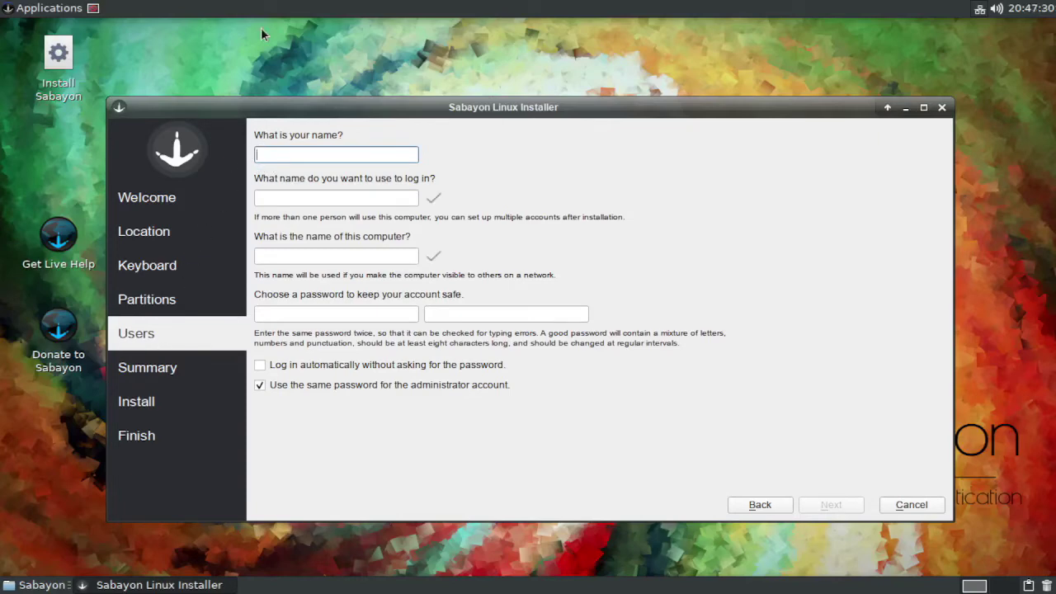
Enter the user's name, fill in the account password and its confirmation, and continue to the installation summary.
{"action": "type", "text": "silaw"}
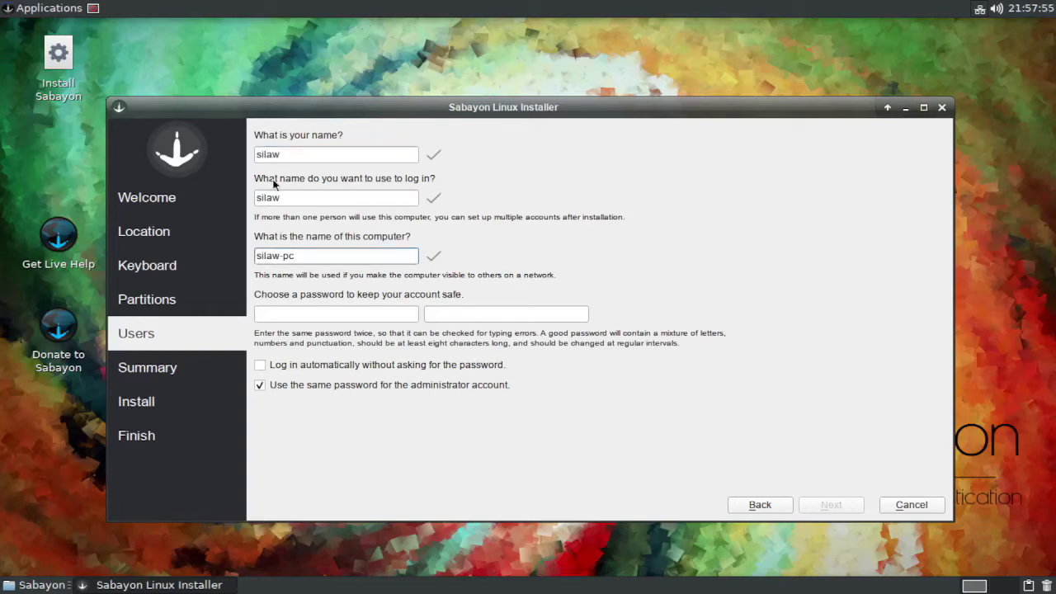
{"action": "key", "text": "Tab"}
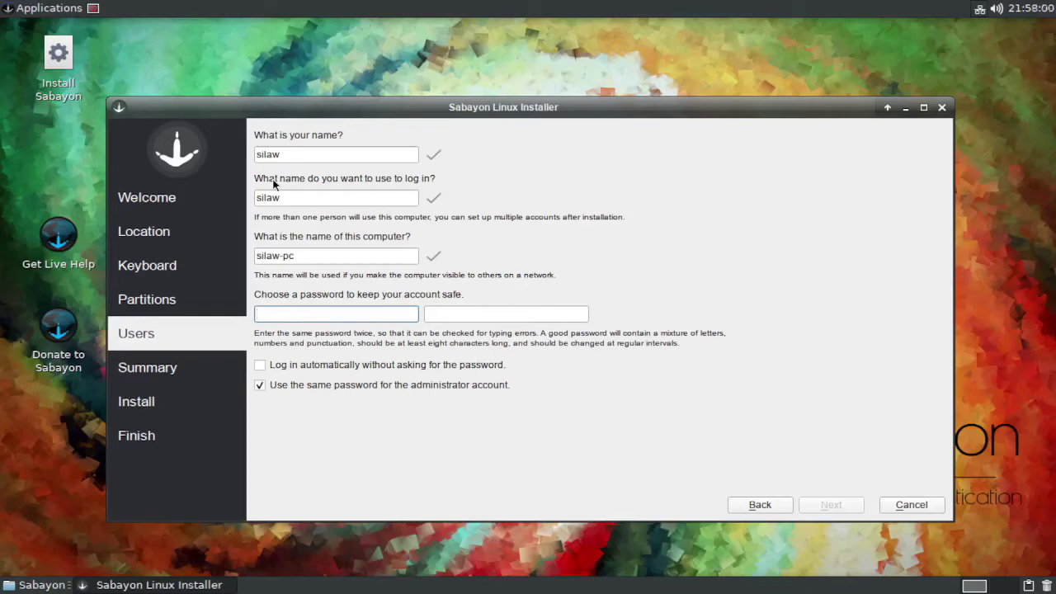
{"action": "type", "text": "••••"}
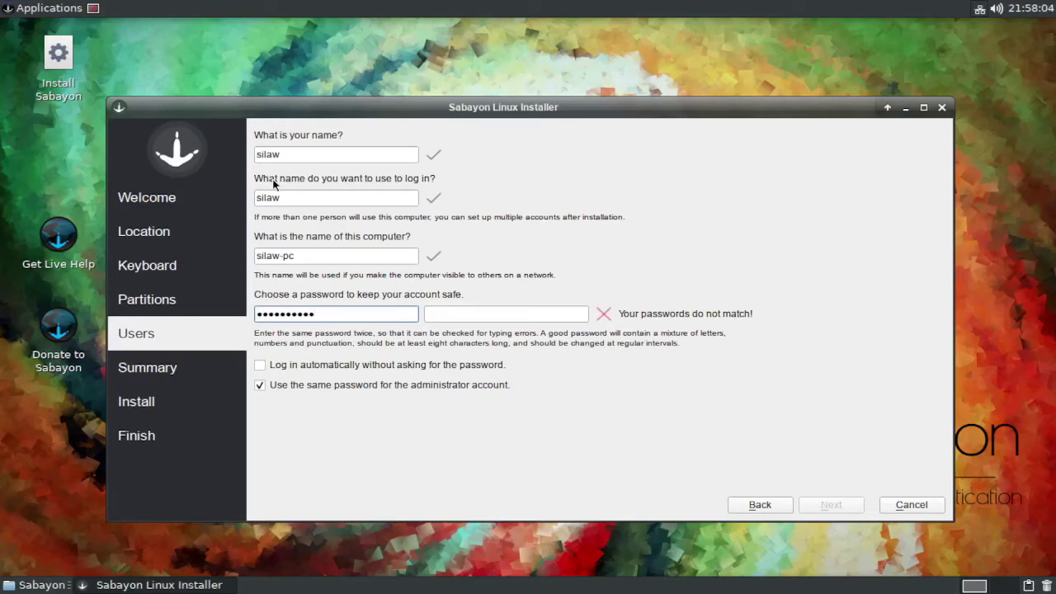
{"action": "key", "text": "Tab"}
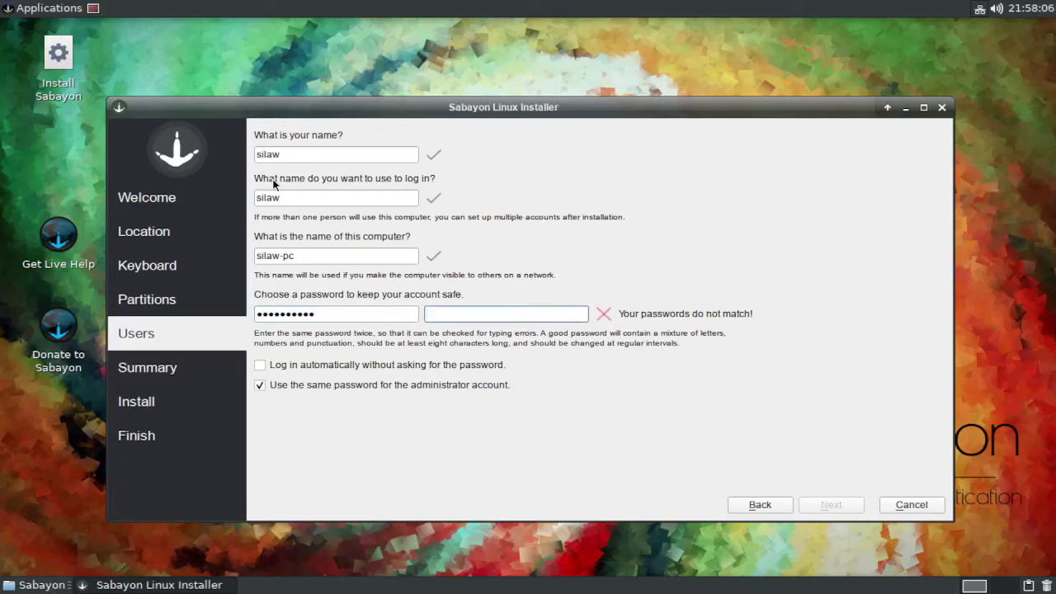
{"action": "type", "text": "••••••••••"}
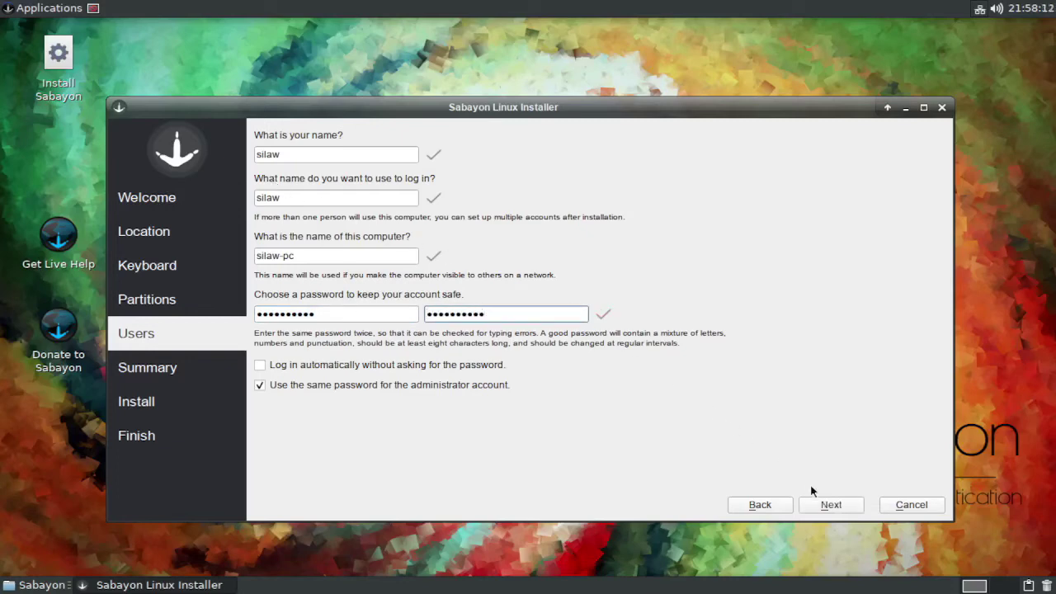
{"action": "left_click", "coordinate": [831, 505]}
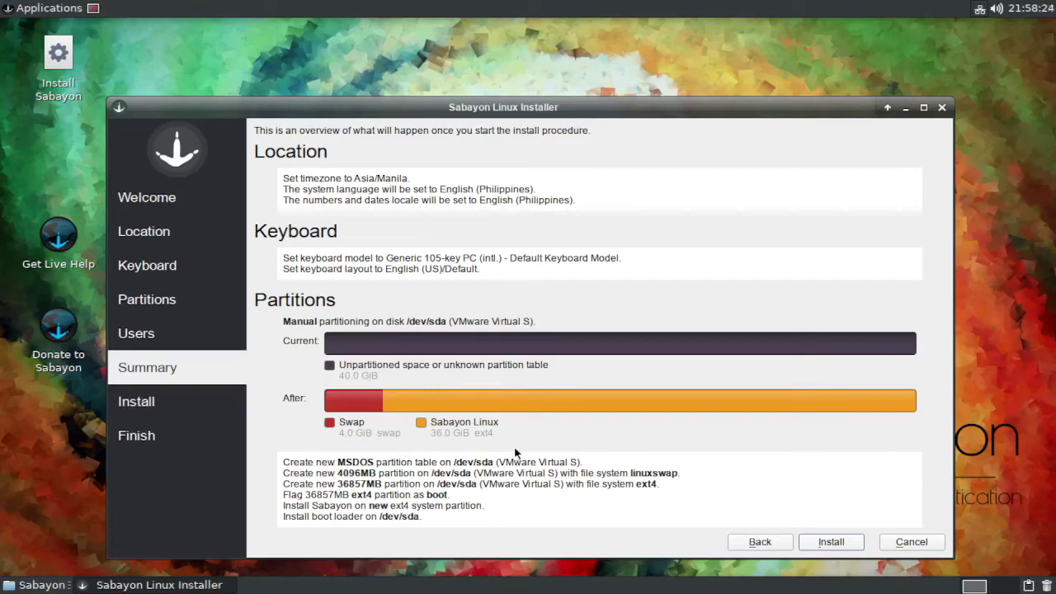
Start the installation and, once it is done, finish with the Restart now option enabled.
{"action": "left_click", "coordinate": [837, 544]}
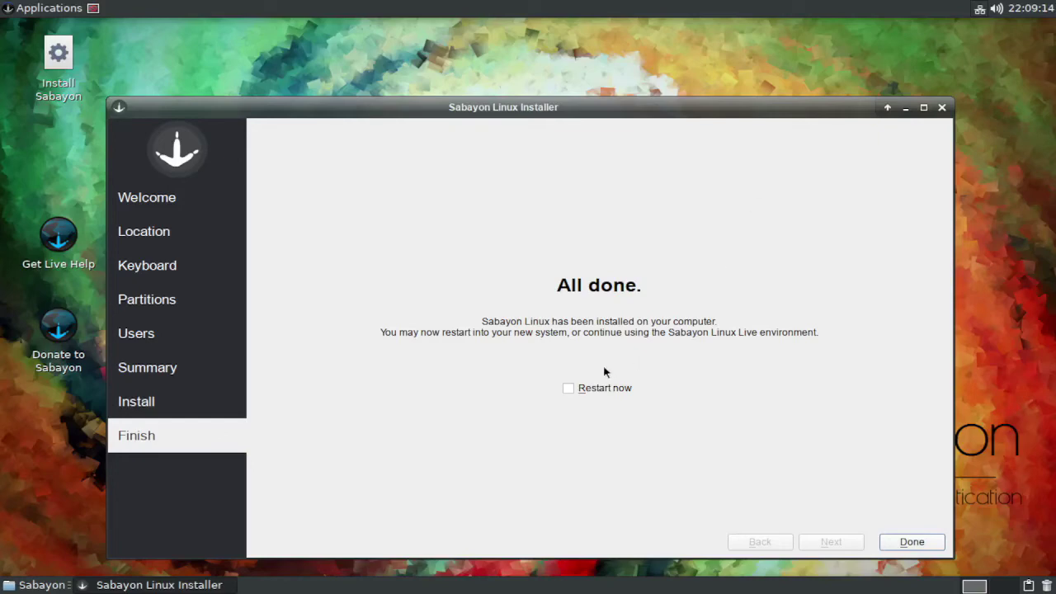
{"action": "left_click", "coordinate": [568, 388]}
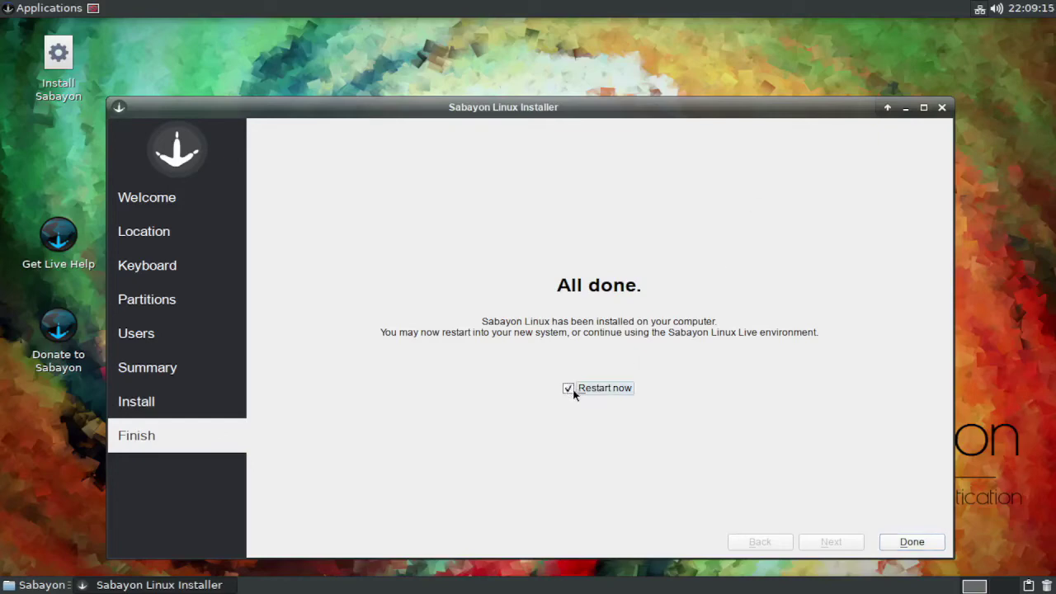
{"action": "left_click", "coordinate": [903, 541]}
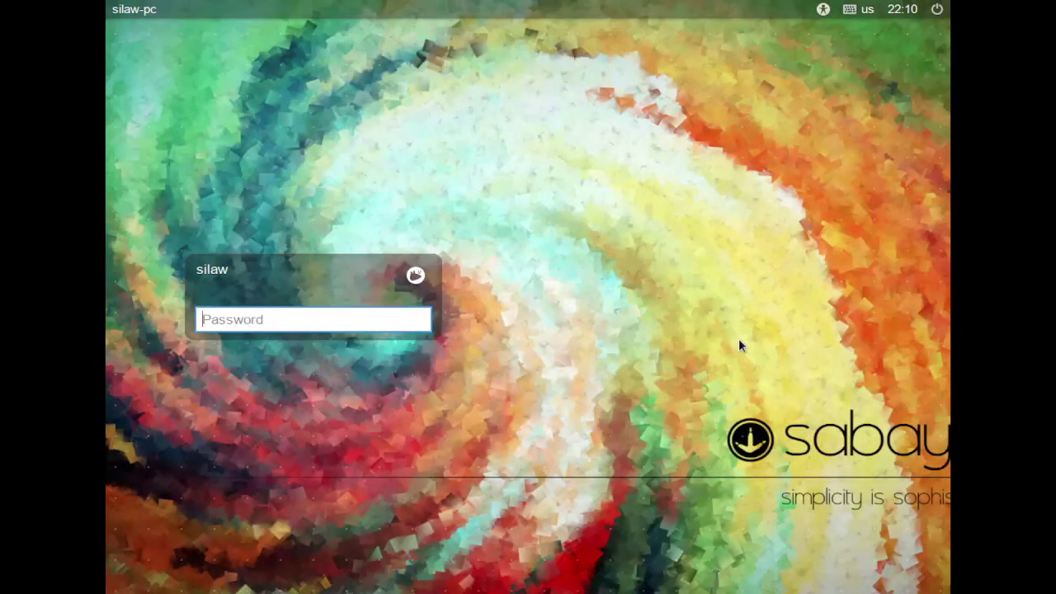
Log in to the installed system with the account password and close the Welcome dialog.
{"action": "type", "text": "•••••••••••"}
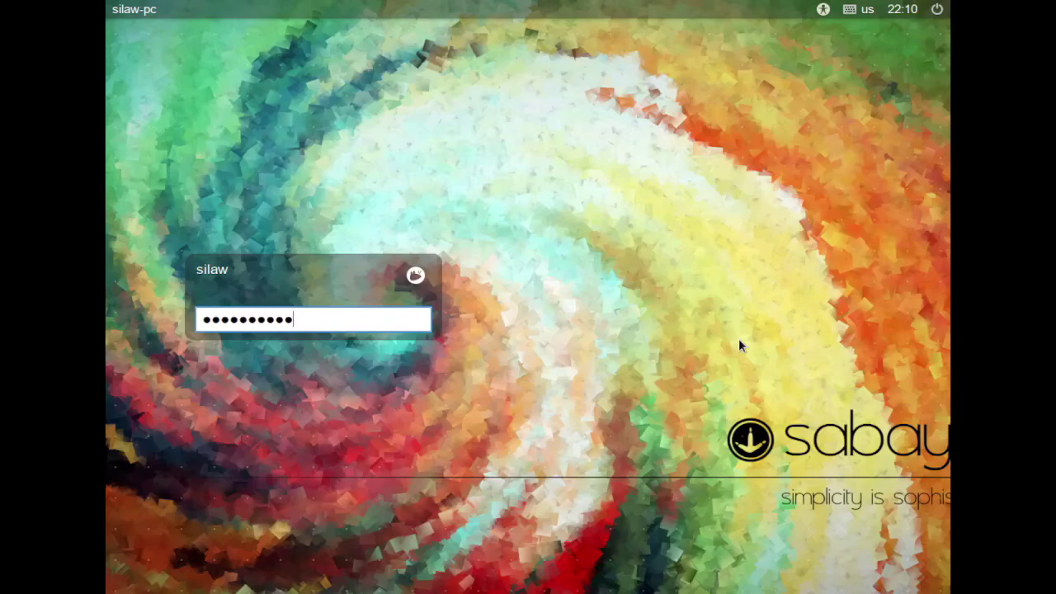
{"action": "key", "text": "Return"}
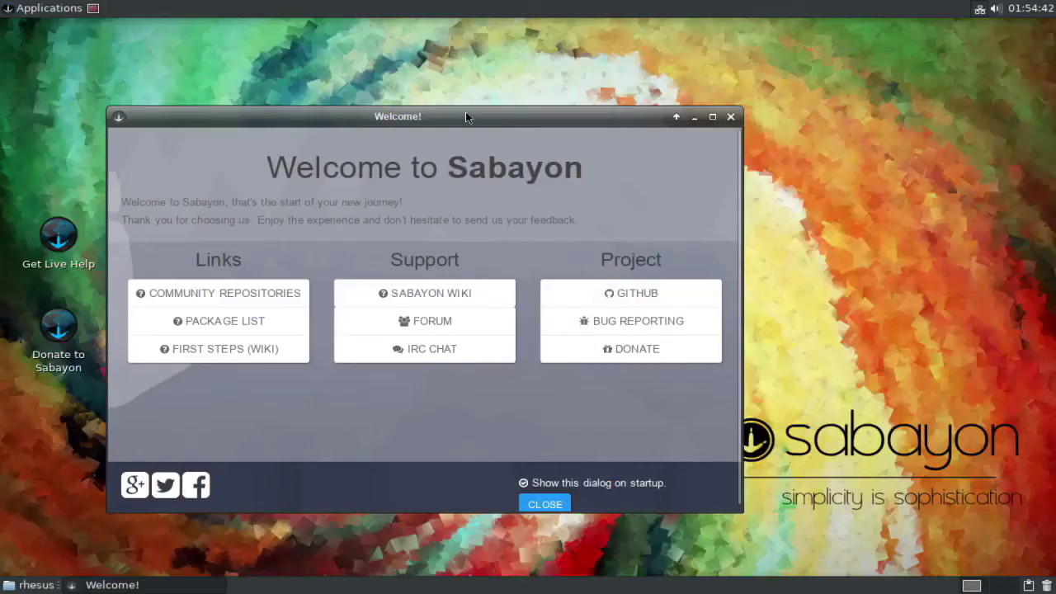
{"action": "left_click_drag", "start_coordinate": [465, 111], "coordinate": [588, 72]}
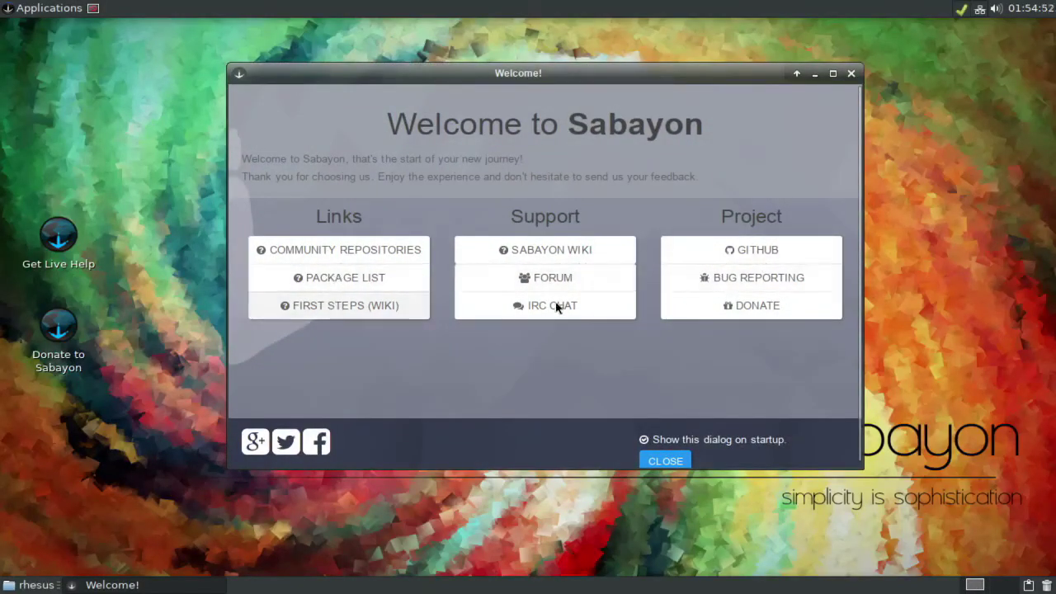
{"action": "left_click", "coordinate": [665, 461]}
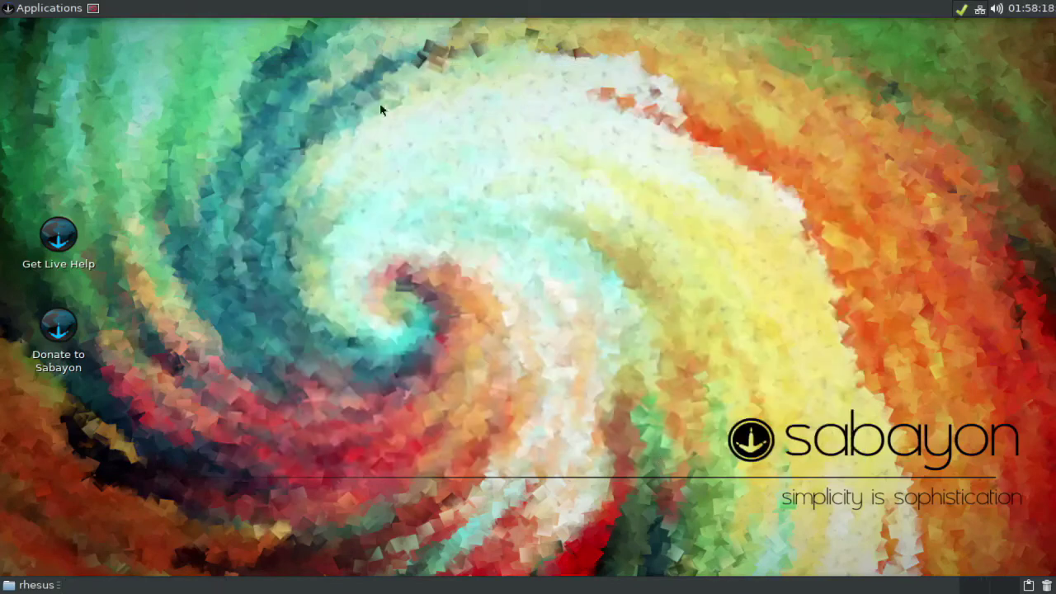
Launch the web browser and choose Mozilla Firefox as the preferred application for it.
{"action": "left_click", "coordinate": [9, 10]}
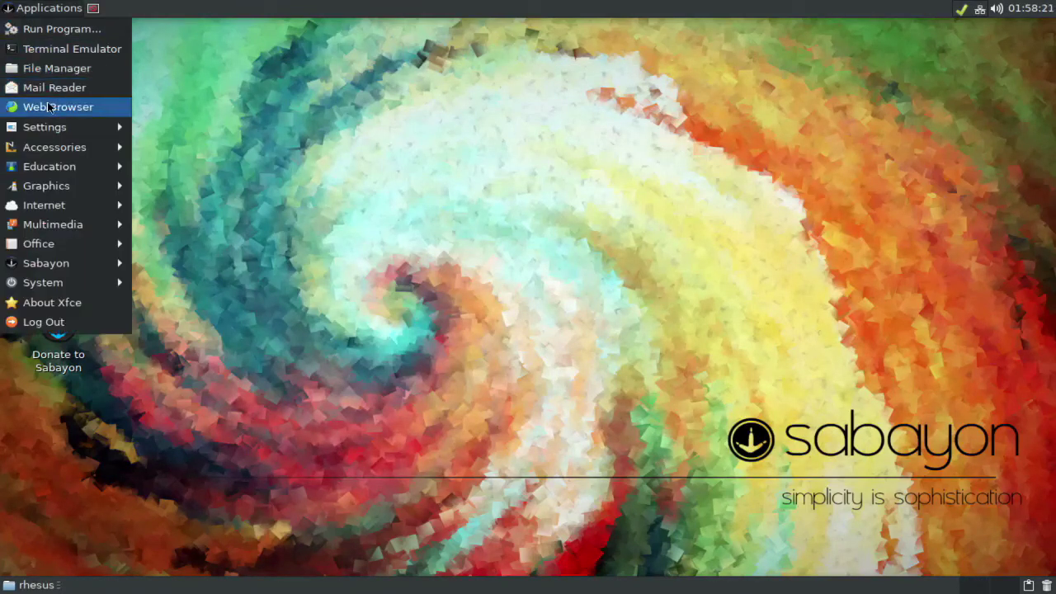
{"action": "left_click", "coordinate": [73, 111]}
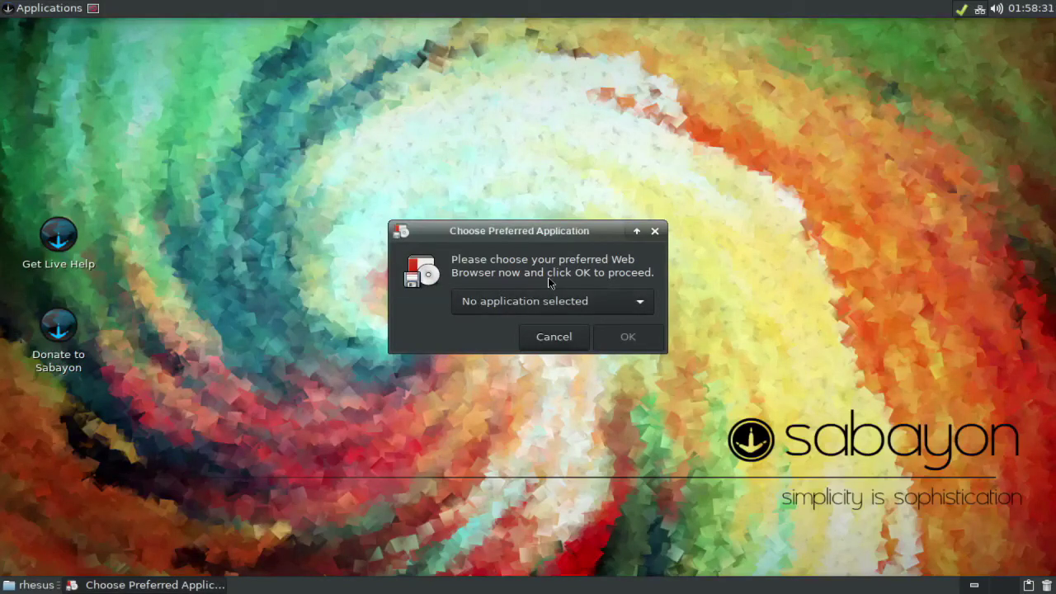
{"action": "left_click", "coordinate": [637, 304]}
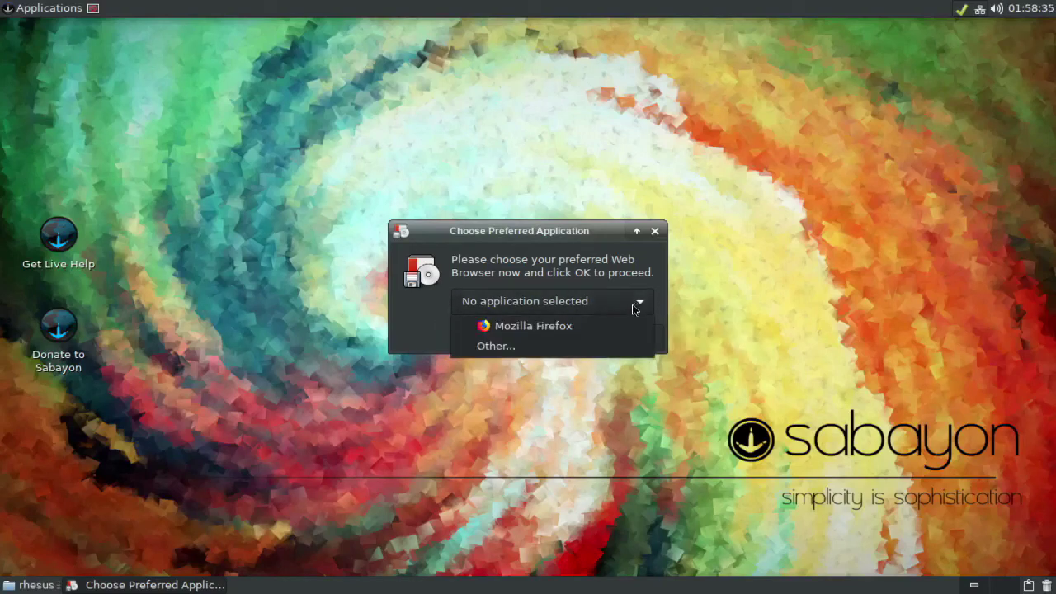
{"action": "left_click", "coordinate": [539, 329]}
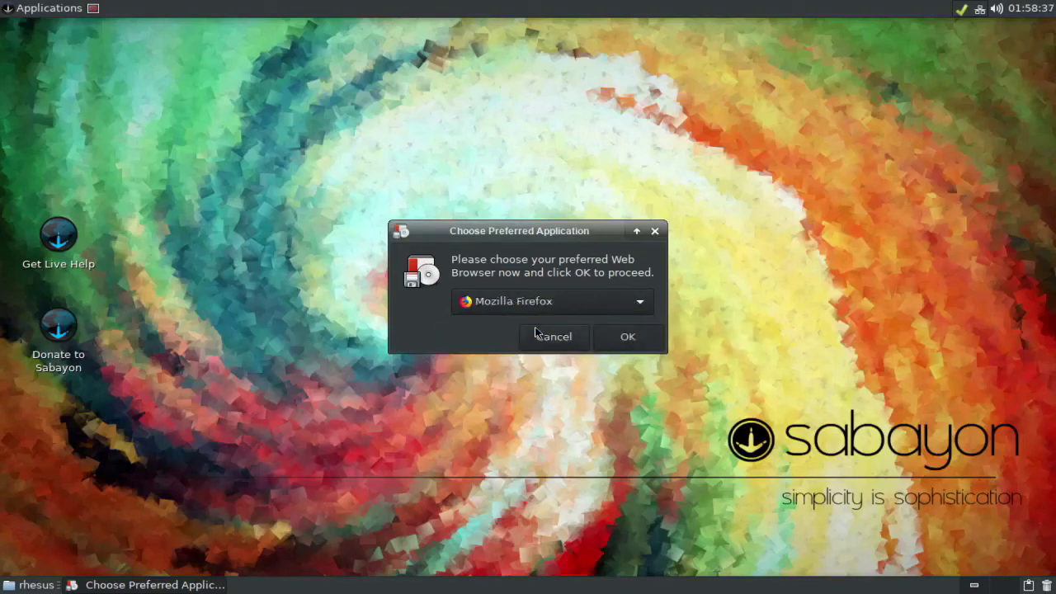
{"action": "left_click", "coordinate": [628, 337]}
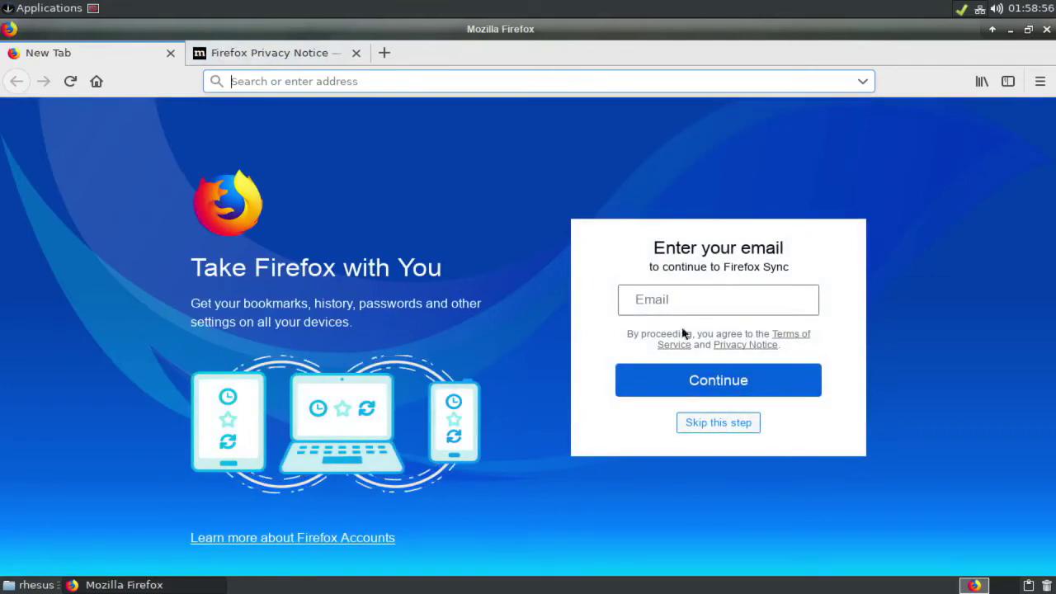
Skip the Firefox Sync sign-up and open YouTube from the top sites on the new tab page.
{"action": "left_click", "coordinate": [719, 423]}
{"action": "left_click", "coordinate": [512, 532]}
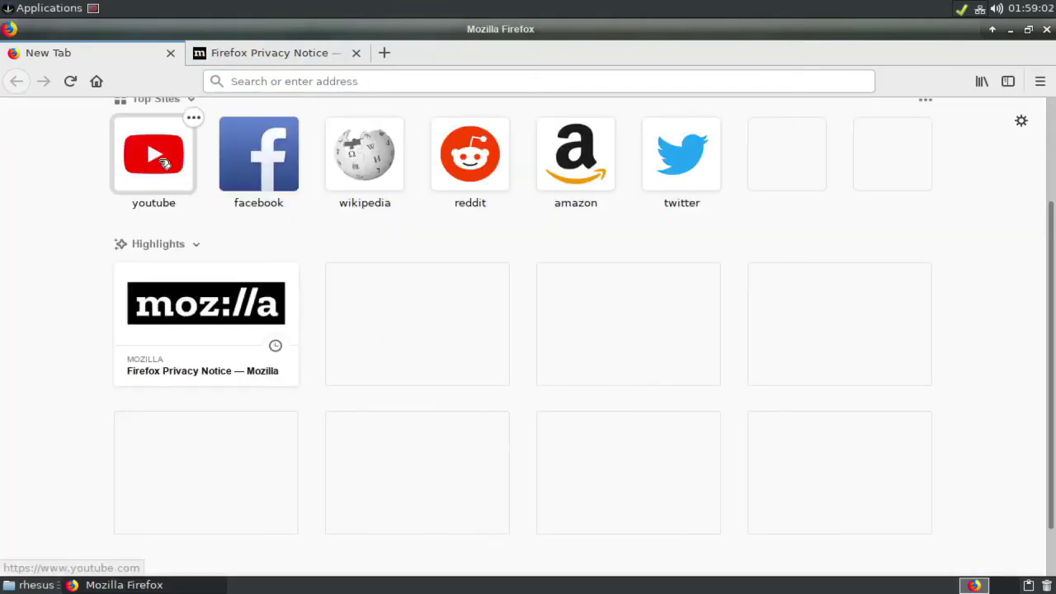
{"action": "left_click", "coordinate": [156, 157]}
{"action": "scroll", "coordinate": [437, 215], "scroll_direction": "down", "scroll_amount": 10}
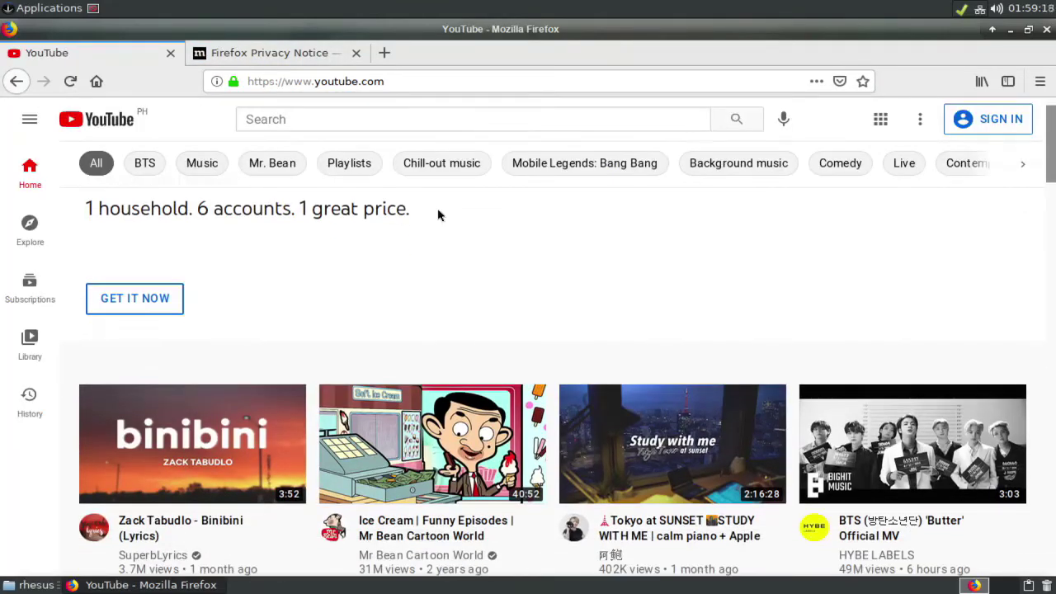
Browse the Comedy videos on the YouTube home page, and quit Firefox with both tabs closed.
{"action": "scroll", "coordinate": [444, 229], "scroll_direction": "down", "scroll_amount": 3}
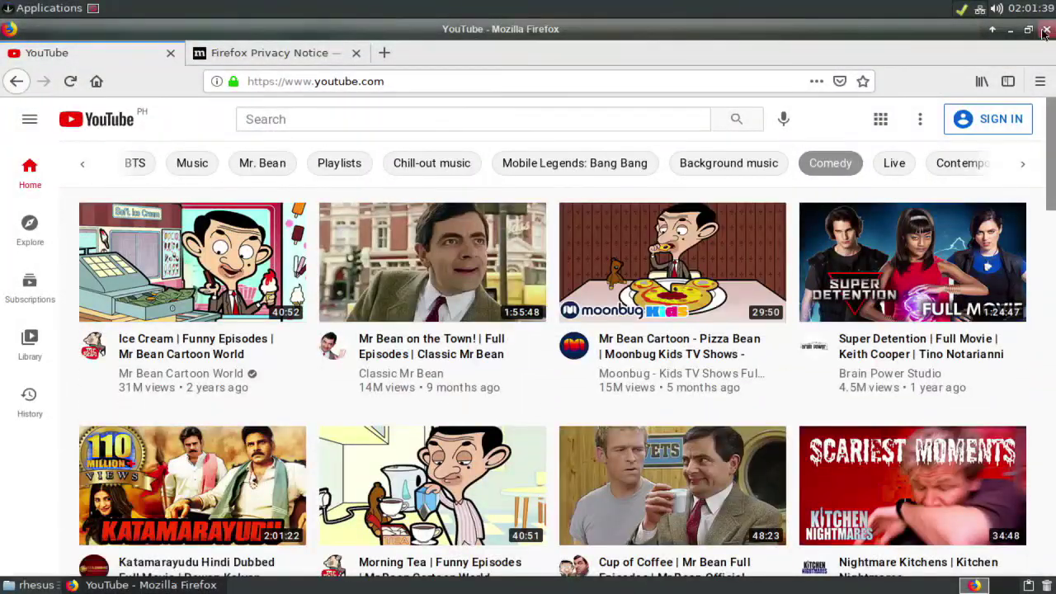
{"action": "left_click", "coordinate": [1044, 32]}
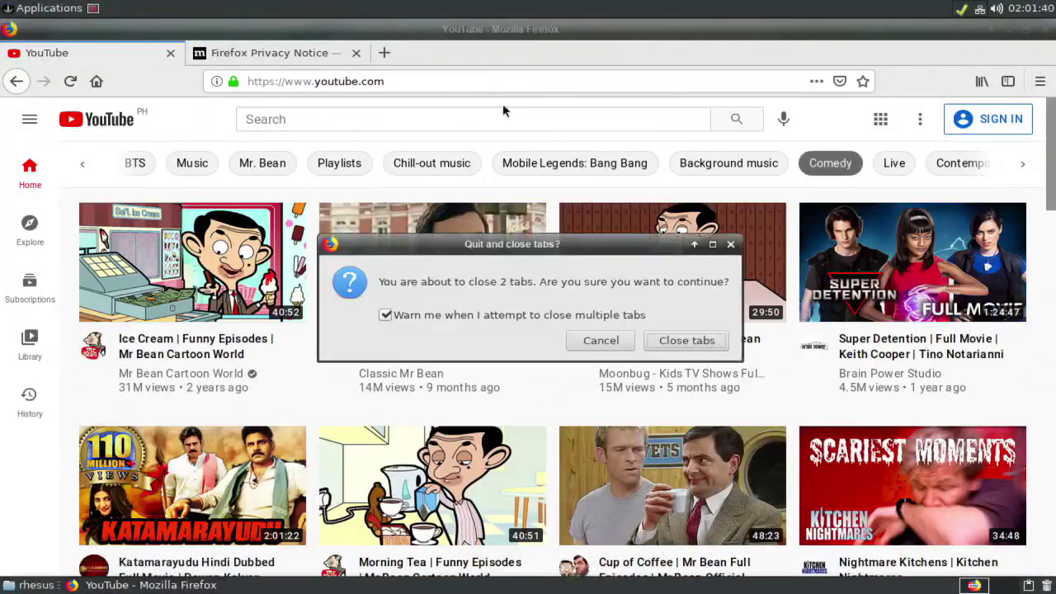
{"action": "left_click", "coordinate": [625, 344]}
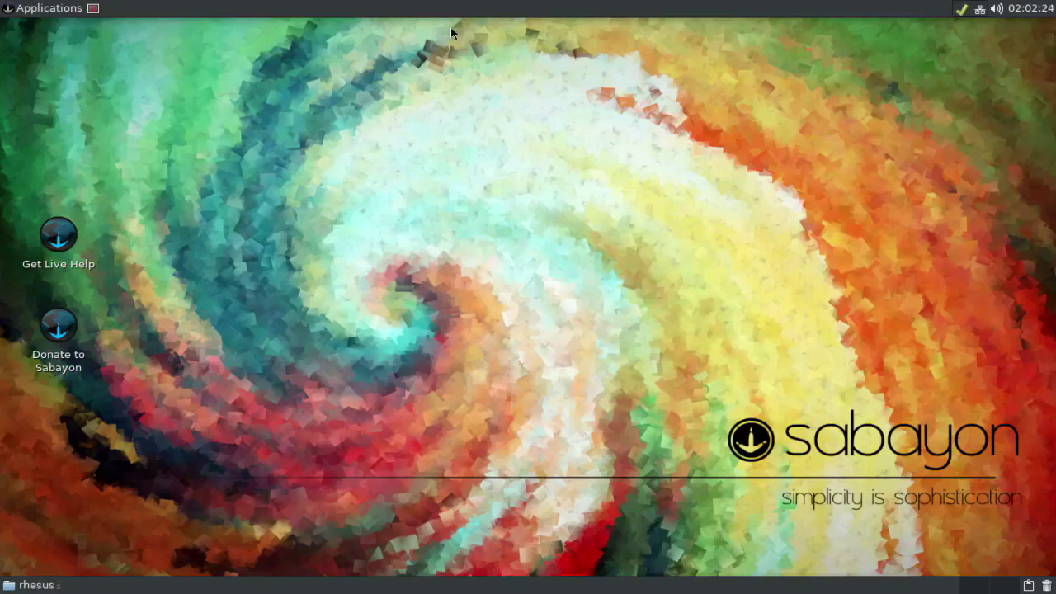
Examine the installed applications by category from the desktop, including Settings, Accessories, Education, Graphics, Internet, Multimedia and Office.
{"action": "right_click", "coordinate": [451, 27]}
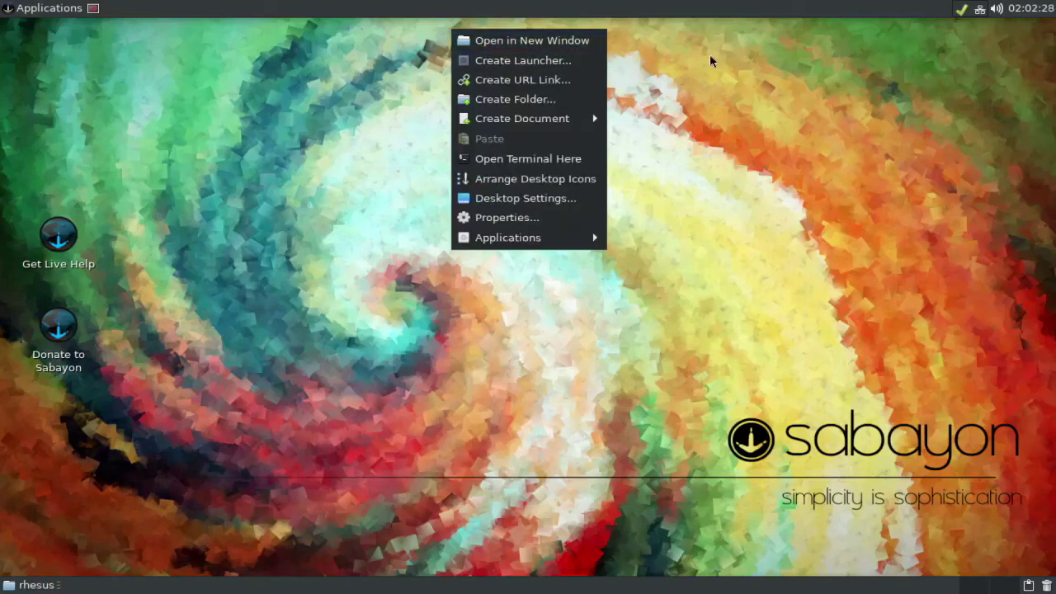
{"action": "mouse_move", "coordinate": [519, 242]}
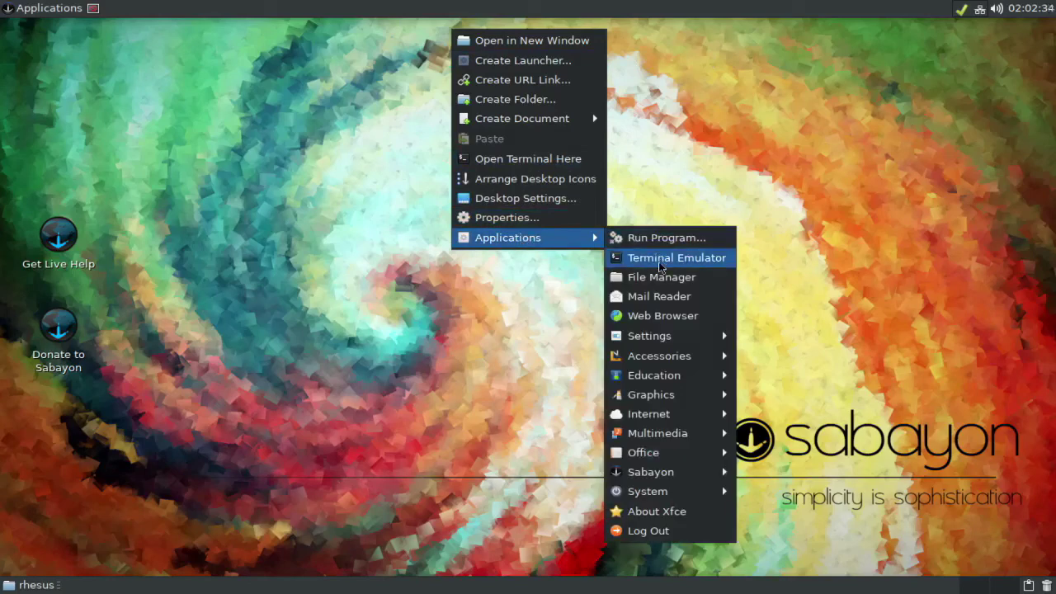
{"action": "mouse_move", "coordinate": [663, 336]}
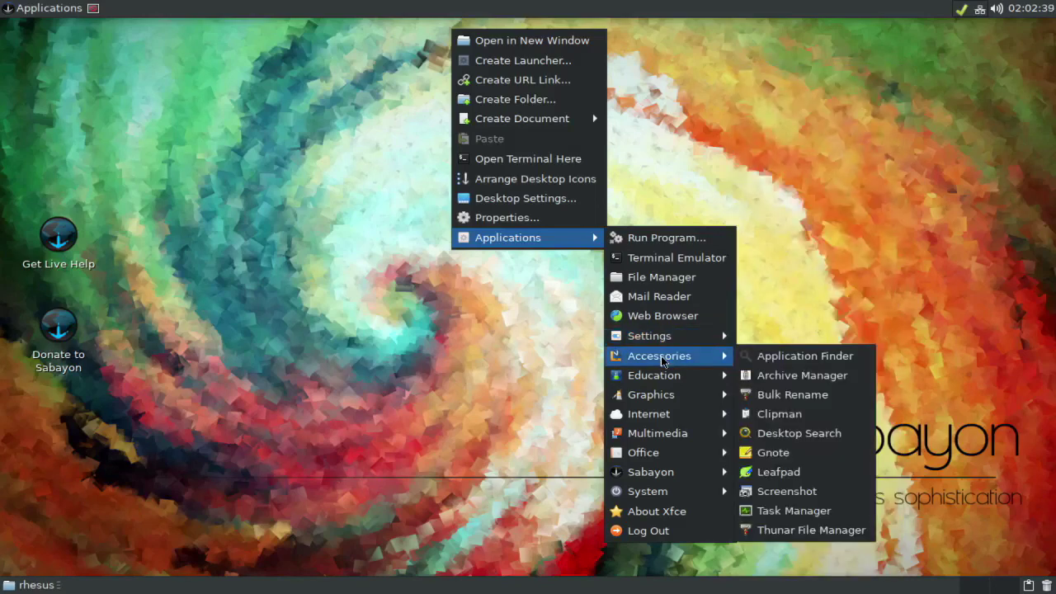
{"action": "mouse_move", "coordinate": [658, 379]}
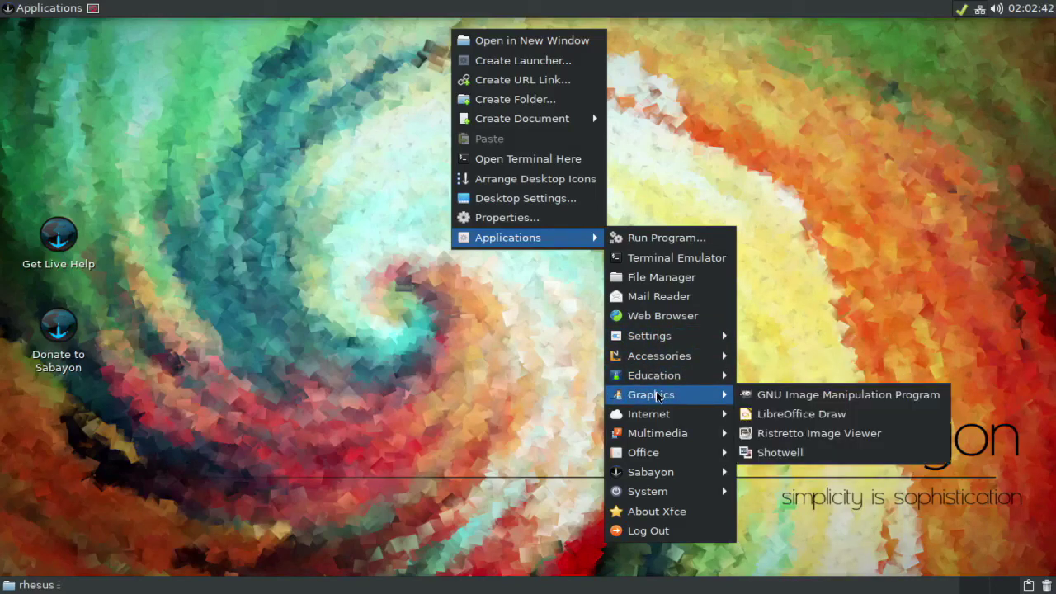
{"action": "mouse_move", "coordinate": [654, 415]}
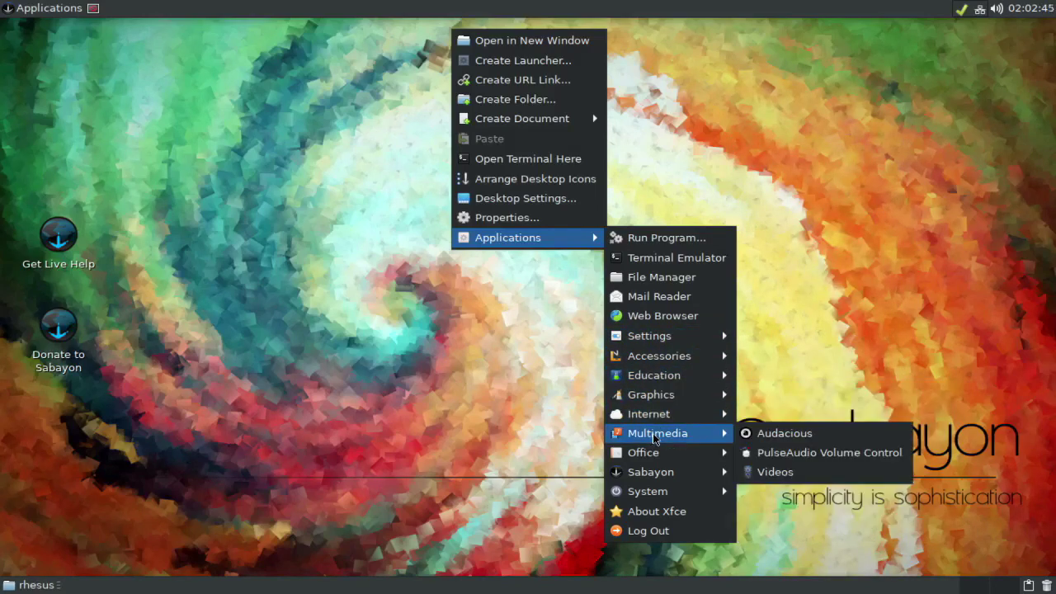
{"action": "mouse_move", "coordinate": [656, 453]}
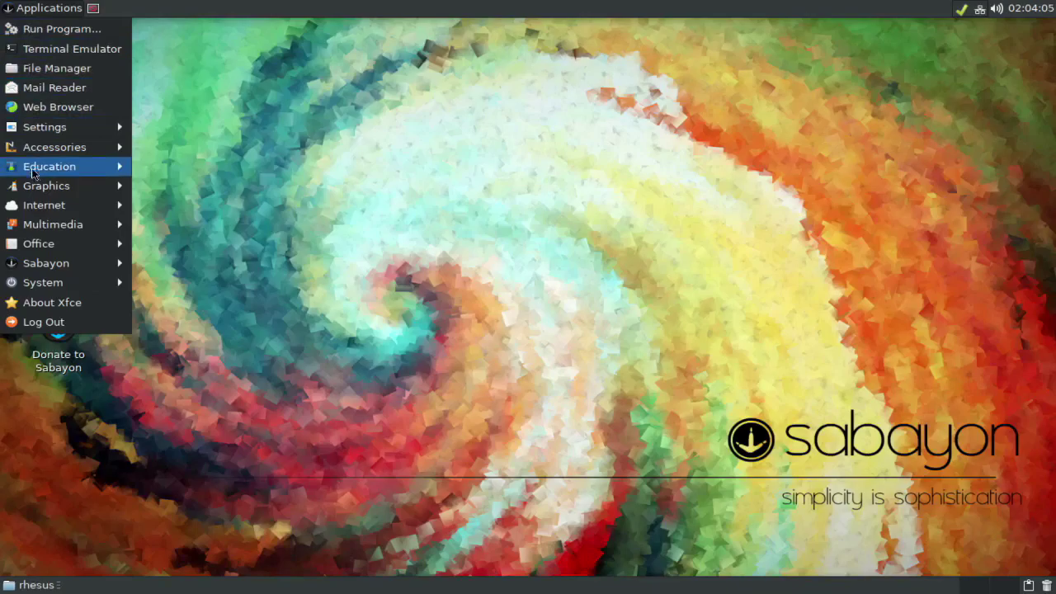
Shut down the system from the log-out dialog with saving the session for future logins left enabled.
{"action": "left_click", "coordinate": [37, 322]}
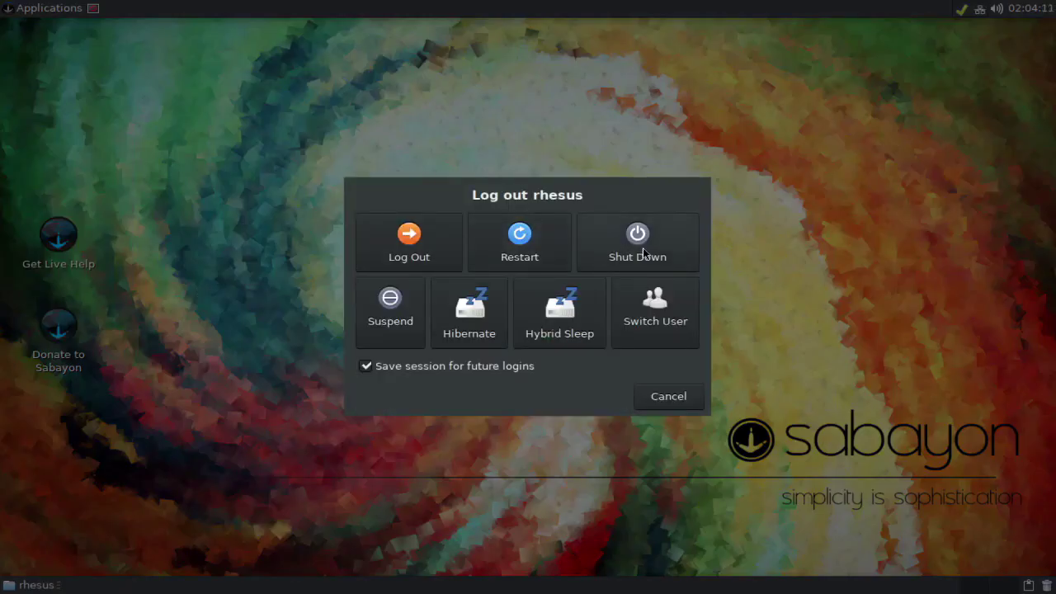
{"action": "left_click", "coordinate": [643, 247]}
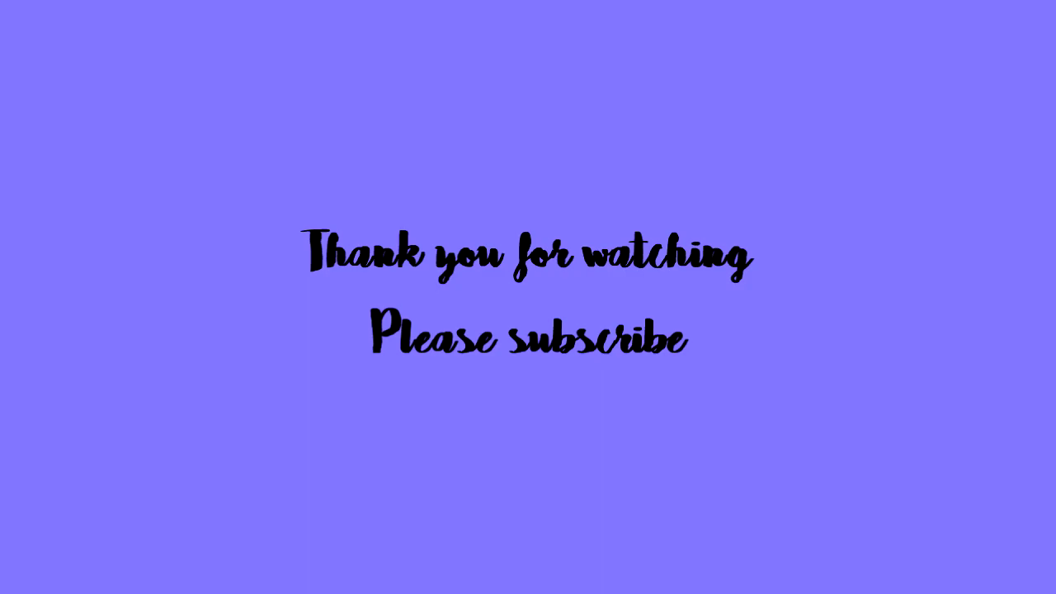